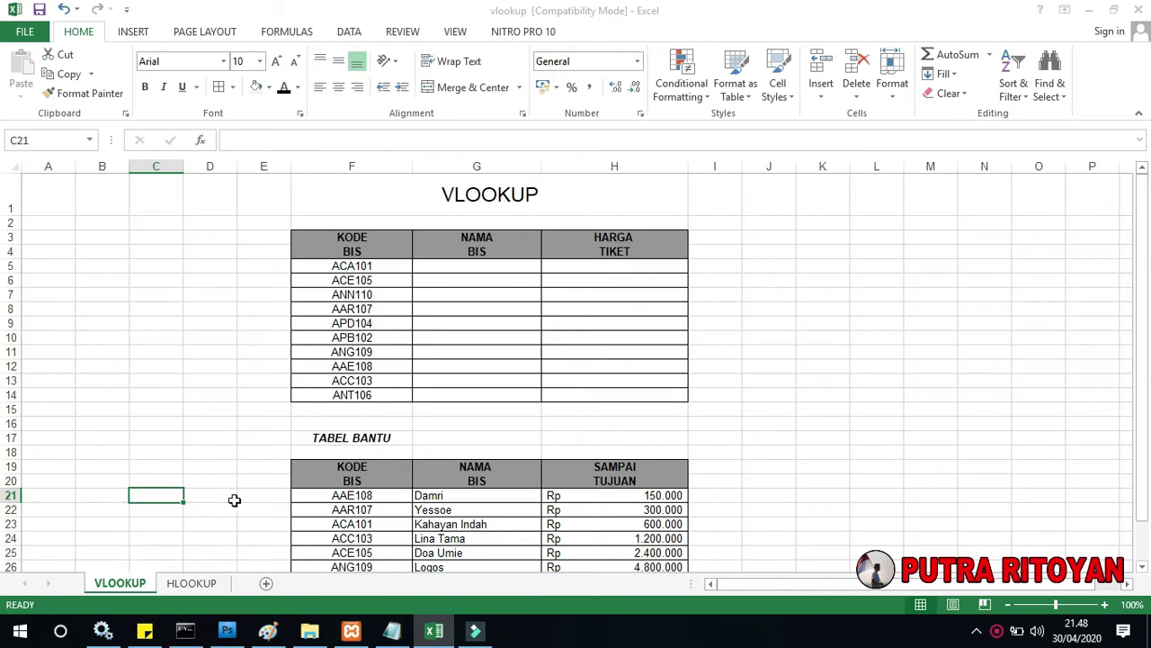
Change the merged title in F1 of the HLOOKUP sheet to HLOOKUP.
{"action": "left_click", "coordinate": [186, 590]}
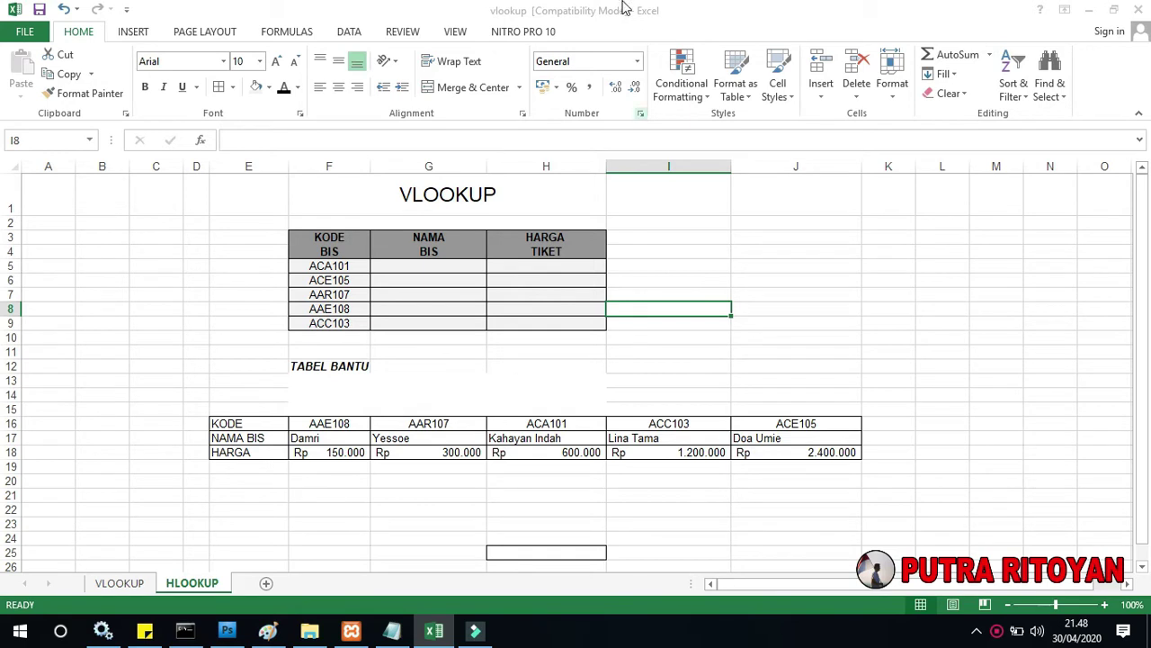
{"action": "left_click", "coordinate": [396, 202]}
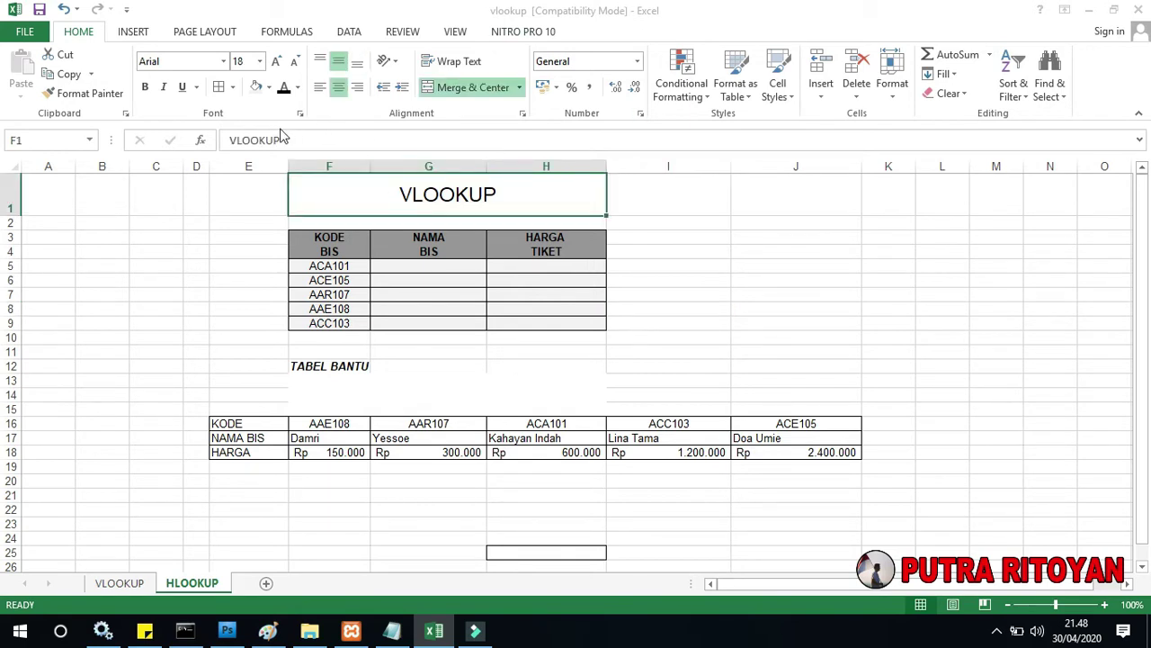
{"action": "left_click", "coordinate": [217, 141]}
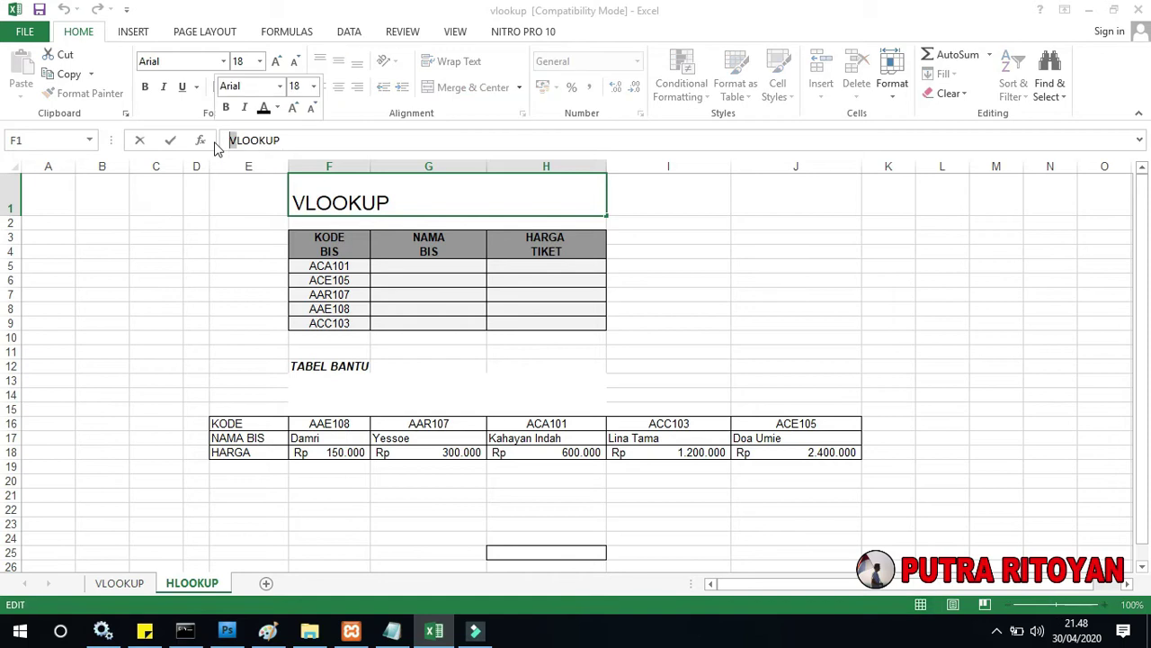
{"action": "key", "text": "Delete"}
{"action": "type", "text": "H"}
{"action": "left_click", "coordinate": [223, 296]}
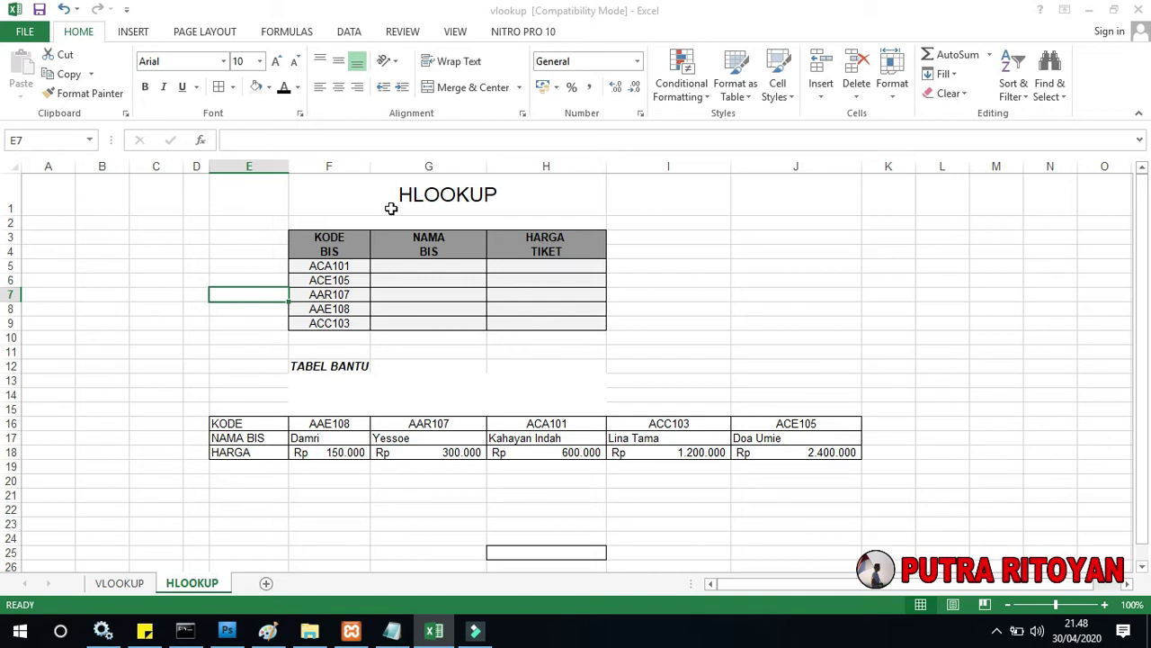
On the VLOOKUP sheet, start a VLOOKUP formula in G5 under NAMA BIS with F5 as the lookup value.
{"action": "left_click", "coordinate": [120, 583]}
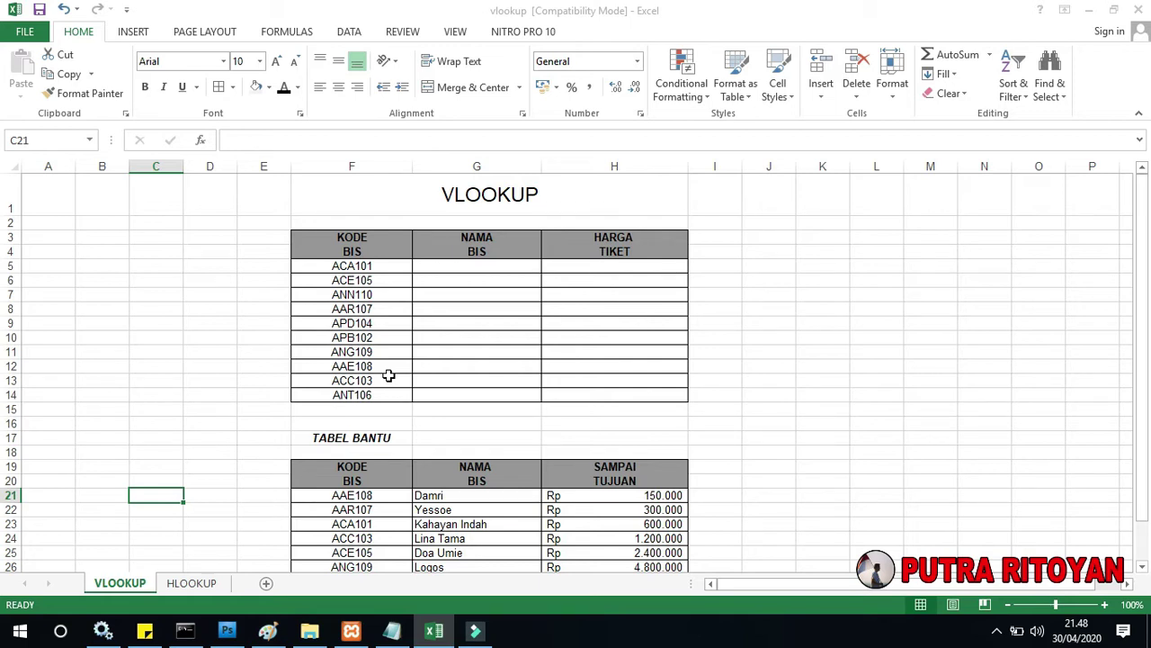
{"action": "left_click", "coordinate": [441, 270]}
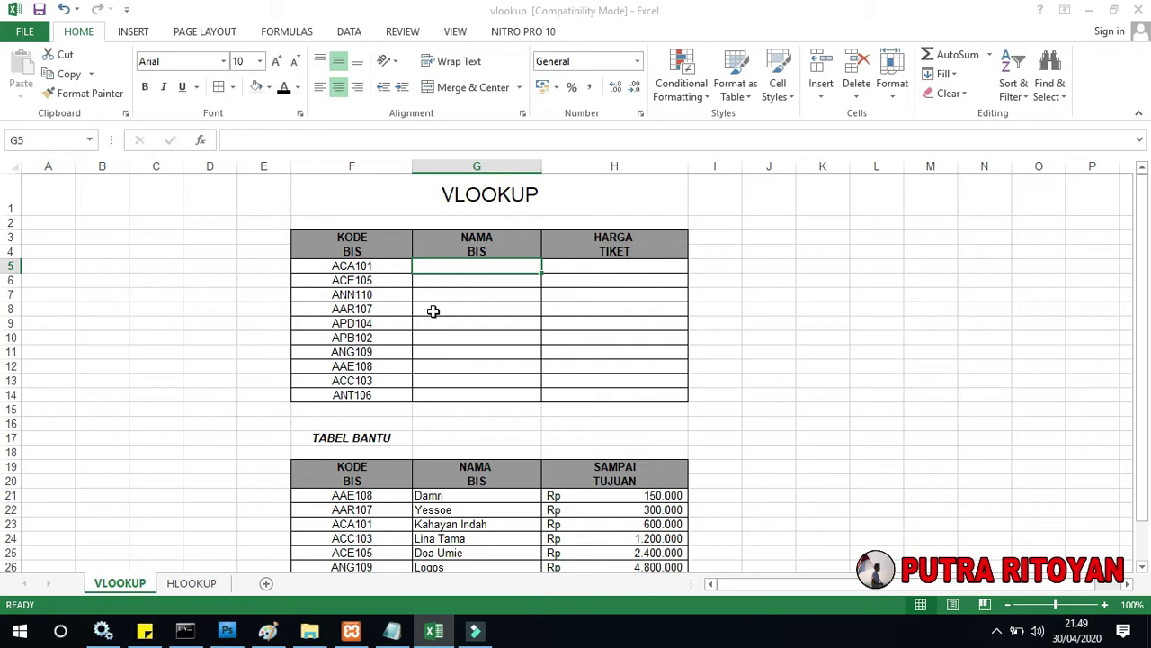
{"action": "scroll", "coordinate": [433, 310], "scroll_direction": "down", "scroll_amount": 2}
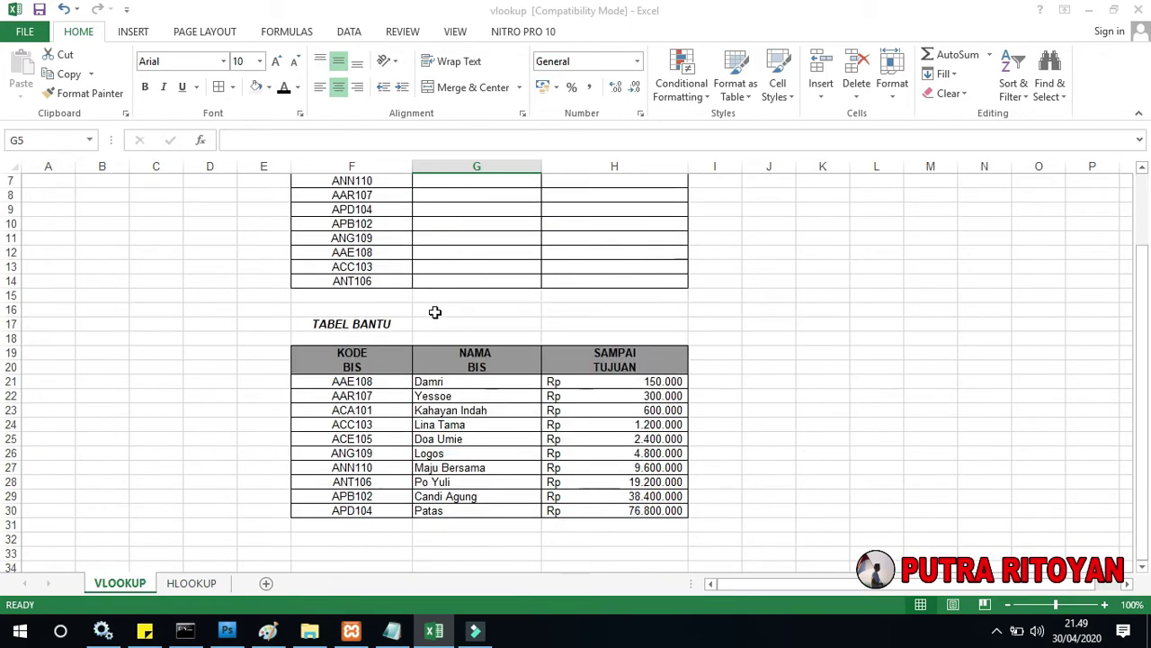
{"action": "scroll", "coordinate": [539, 435], "scroll_direction": "up", "scroll_amount": 2}
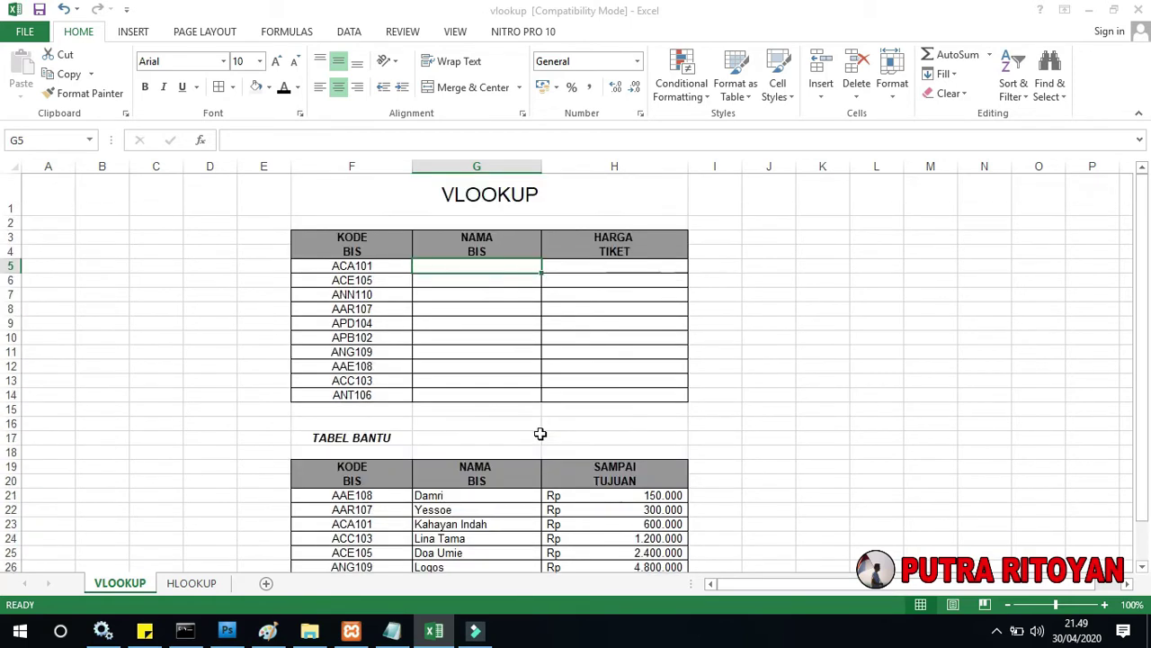
{"action": "type", "text": "="}
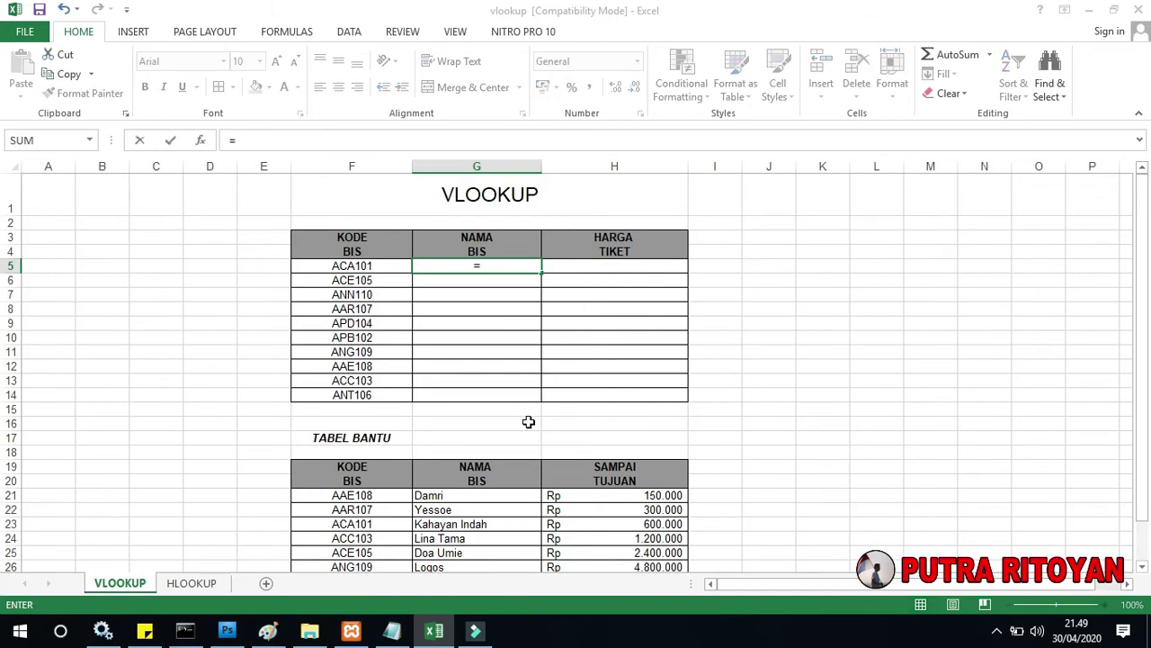
{"action": "type", "text": "v"}
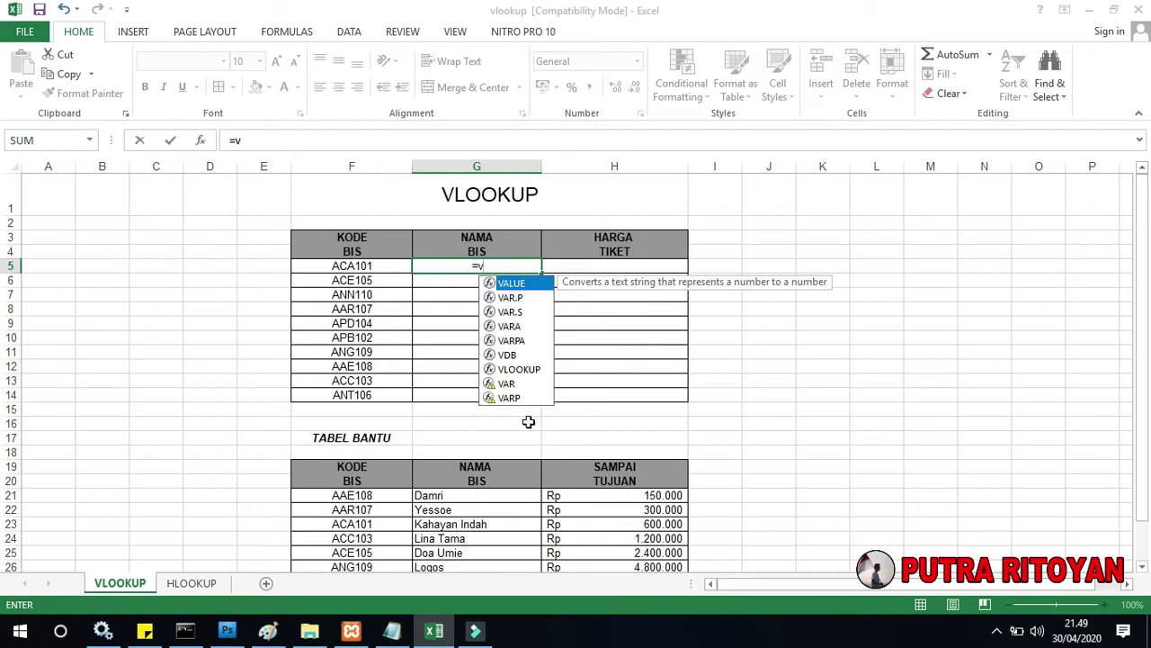
{"action": "type", "text": "lo"}
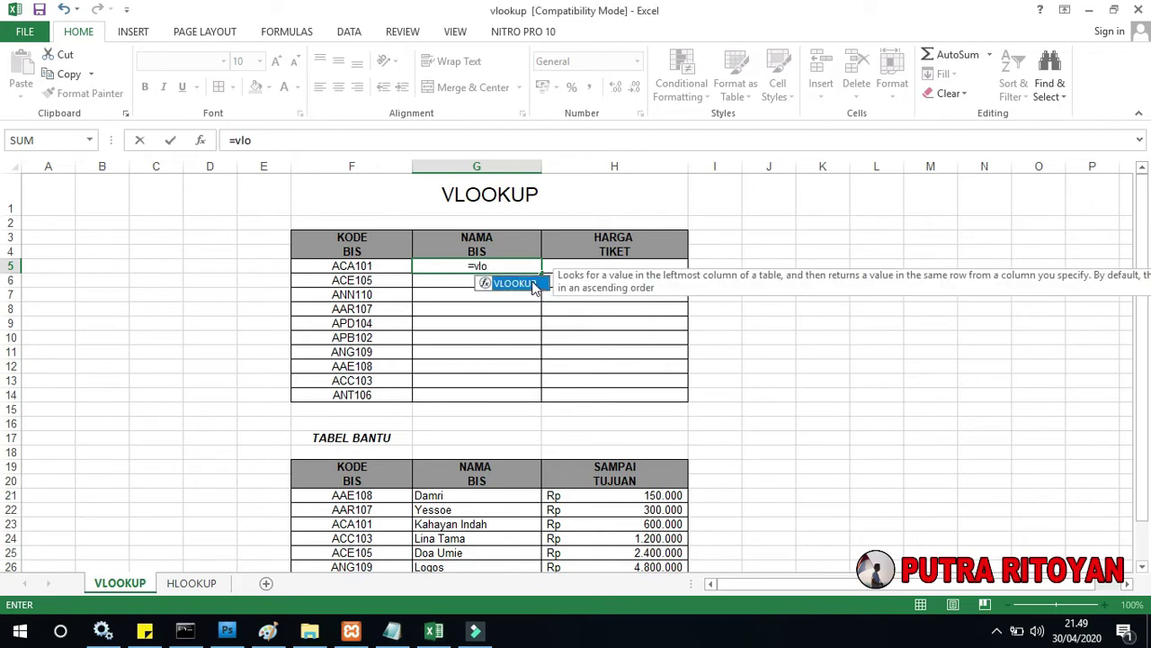
{"action": "double_click", "coordinate": [512, 284]}
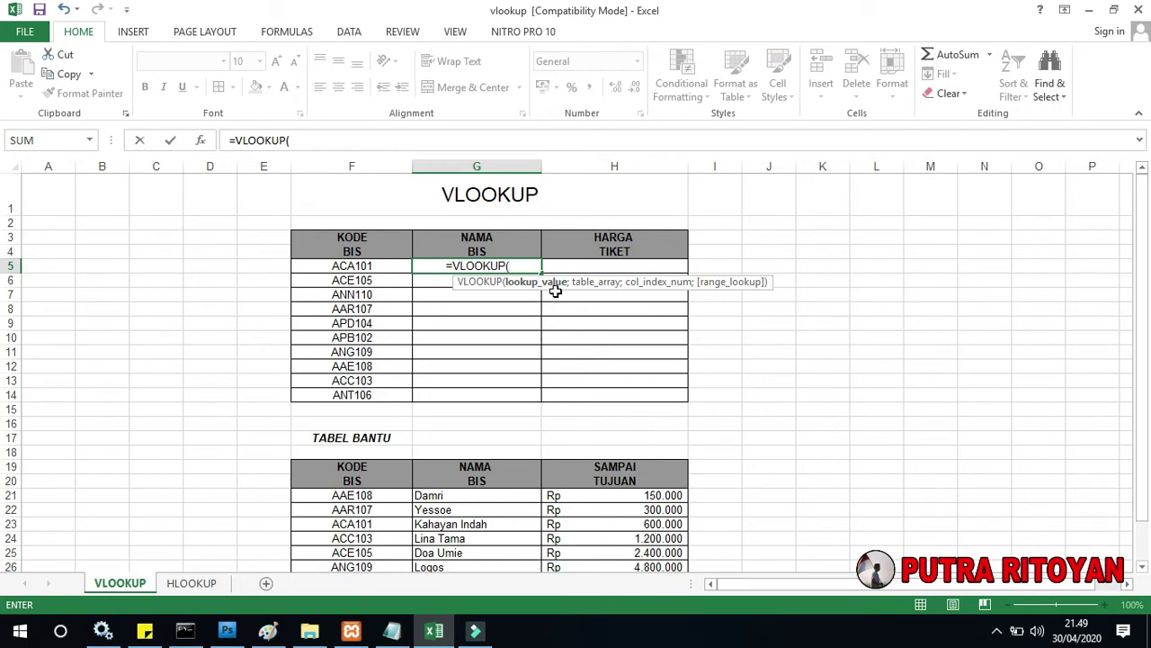
{"action": "left_click", "coordinate": [380, 268]}
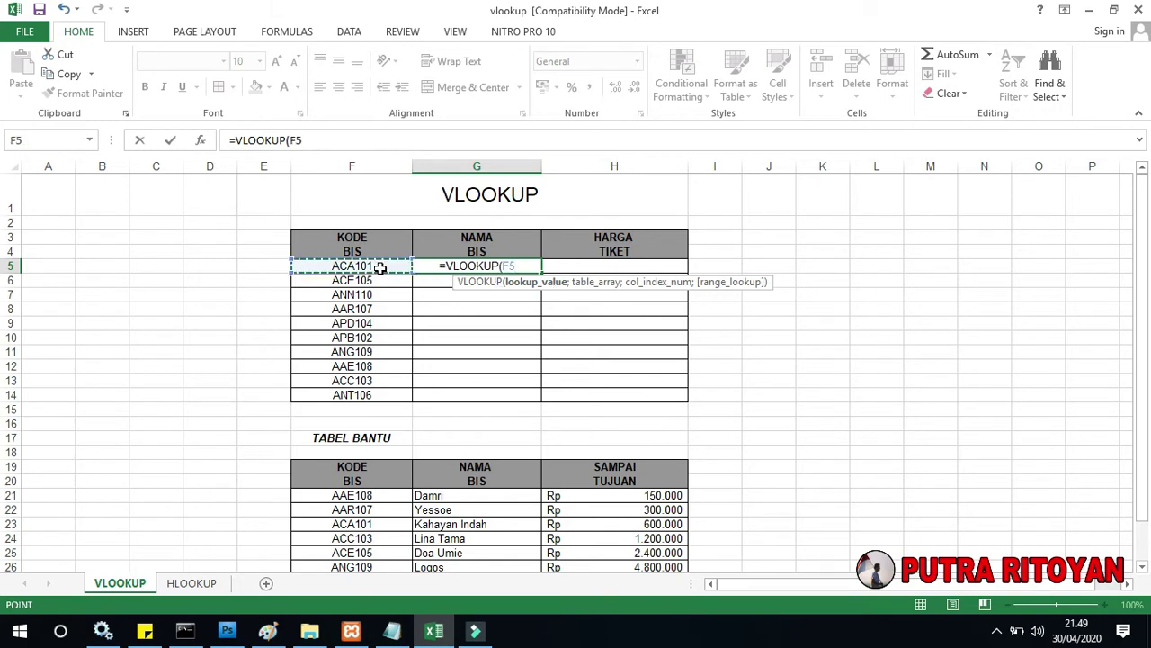
{"action": "type", "text": ";"}
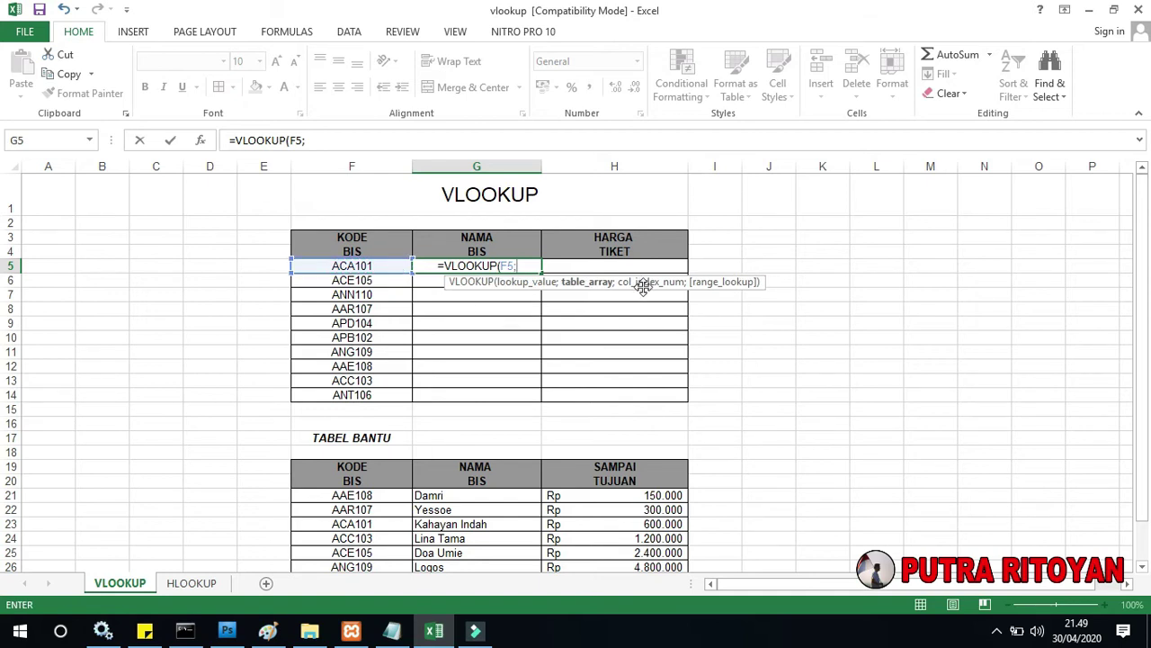
Set the formula's table array to the whole TABEL BANTU table, headers included, as the absolute range $F$19:$H$30.
{"action": "scroll", "coordinate": [336, 482], "scroll_direction": "down", "scroll_amount": 2}
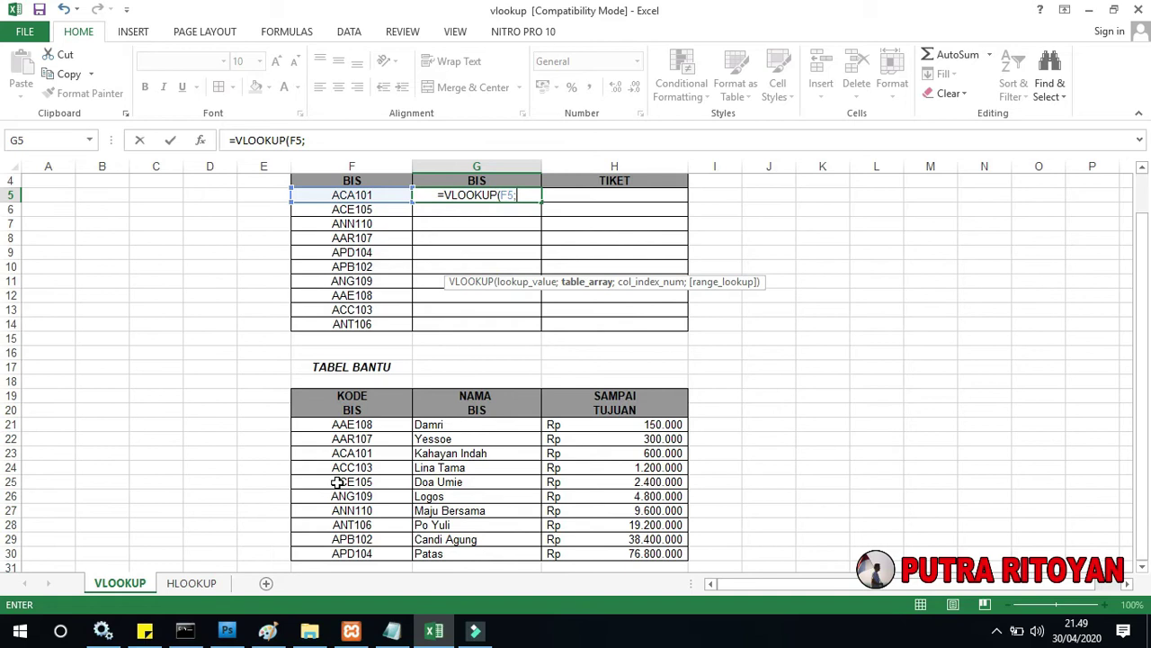
{"action": "left_click_drag", "start_coordinate": [325, 398], "coordinate": [652, 550]}
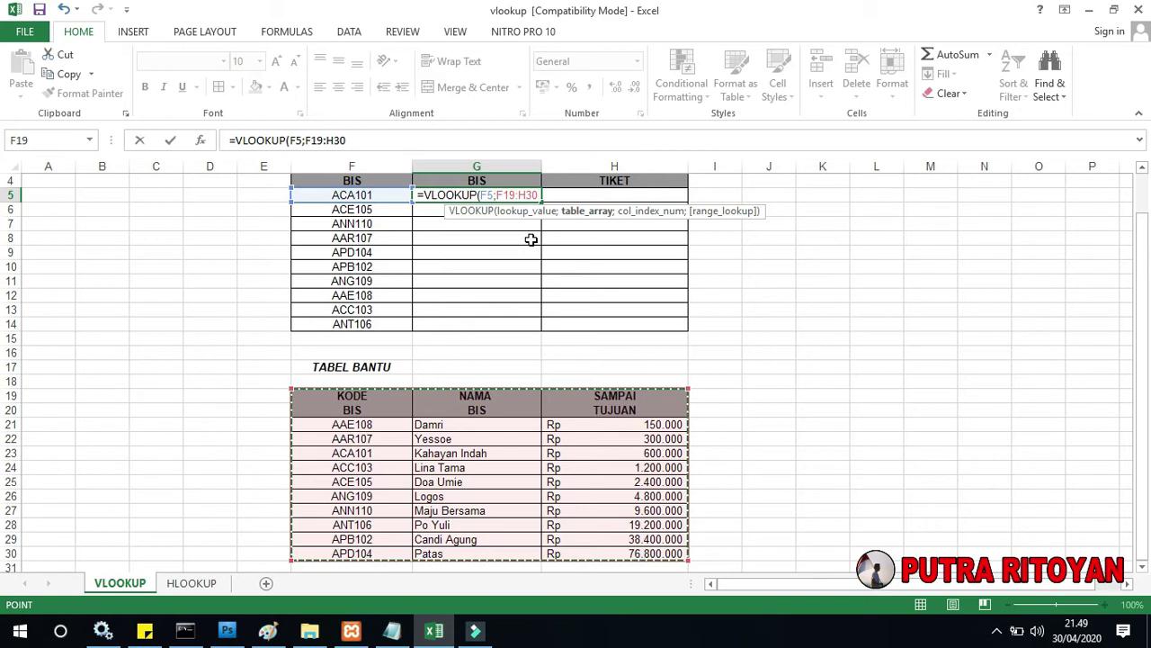
{"action": "key", "text": "F4"}
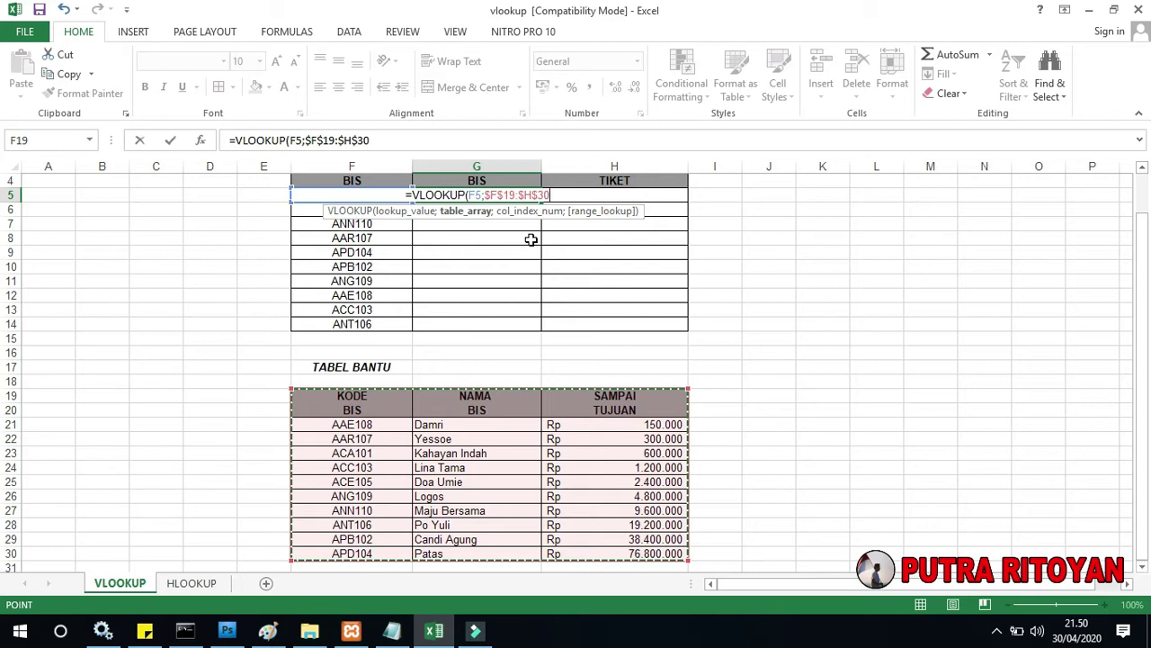
{"action": "type", "text": ";"}
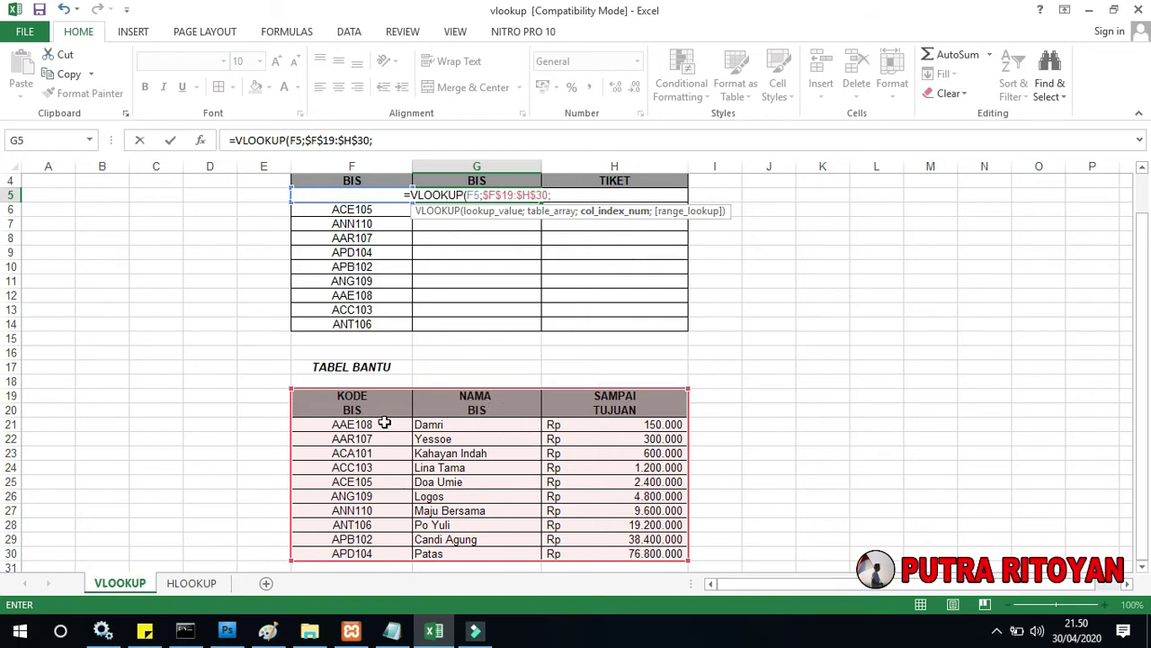
Complete the G5 formula with column index 2 and FALSE for an exact match.
{"action": "type", "text": "2"}
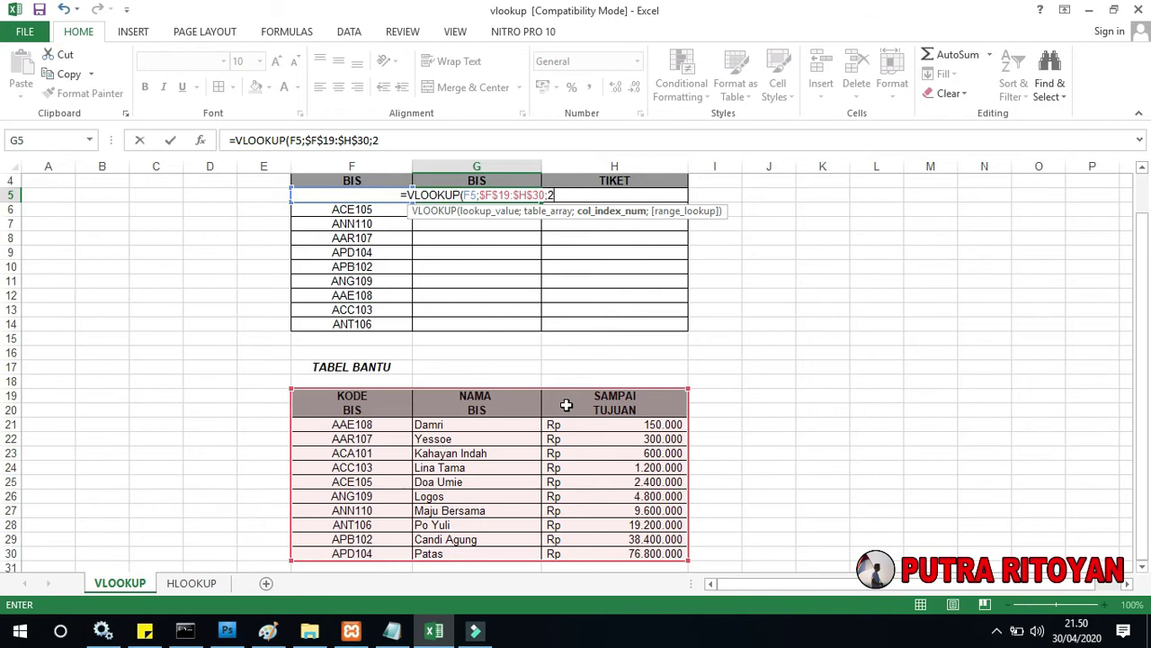
{"action": "type", "text": ";"}
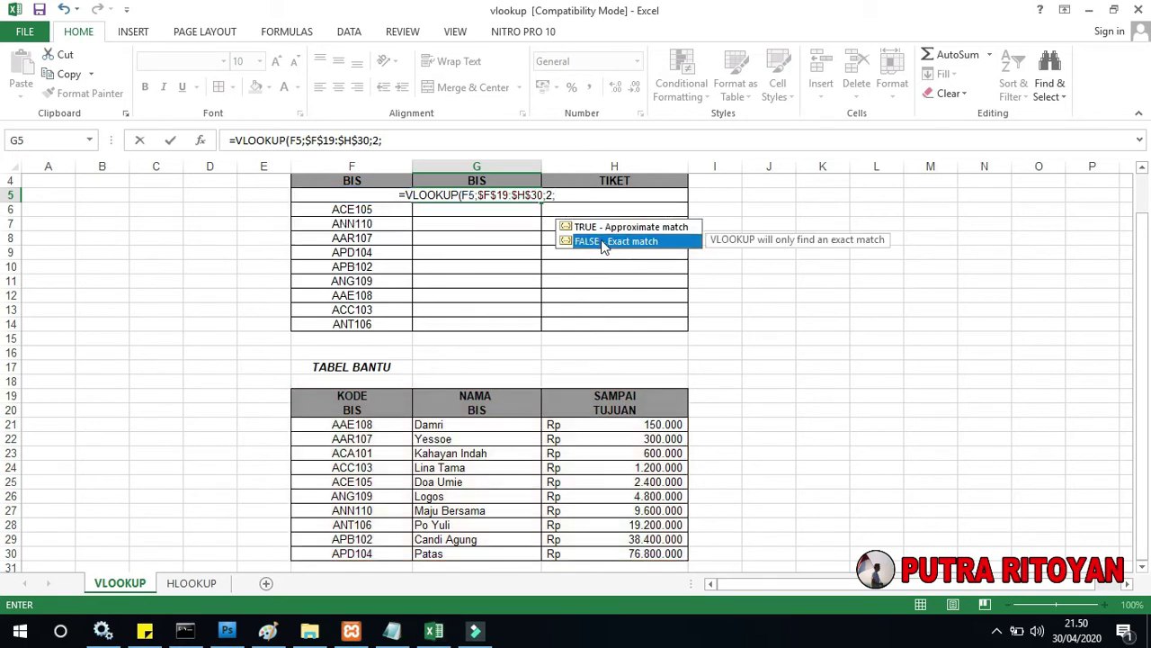
{"action": "double_click", "coordinate": [600, 240]}
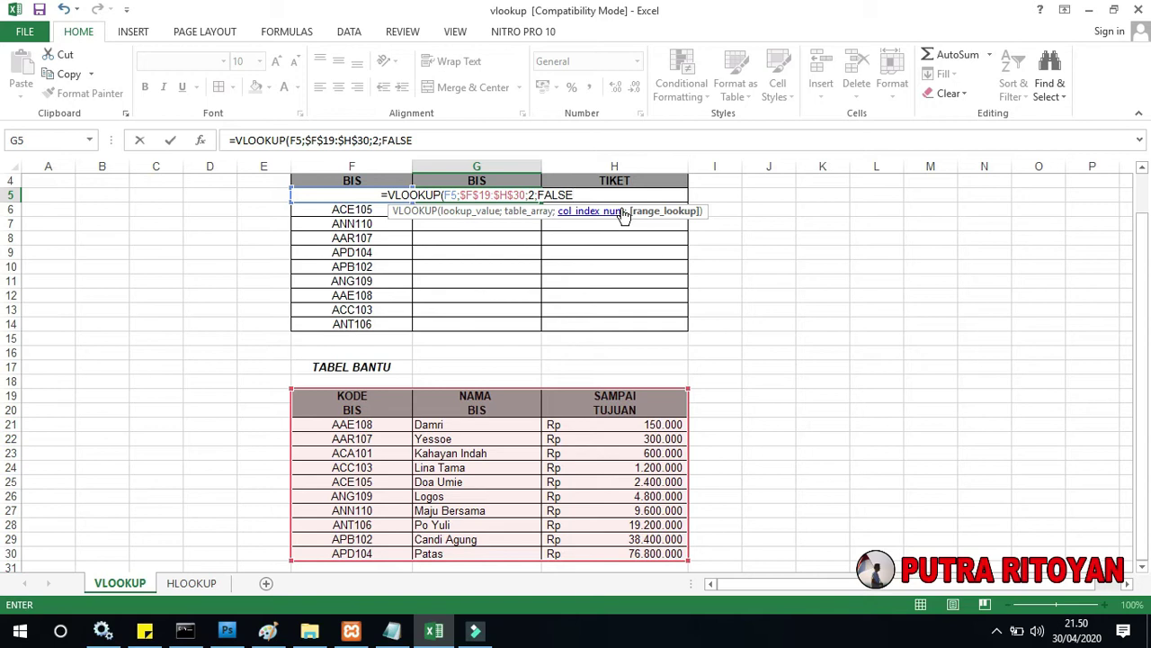
{"action": "type", "text": ")"}
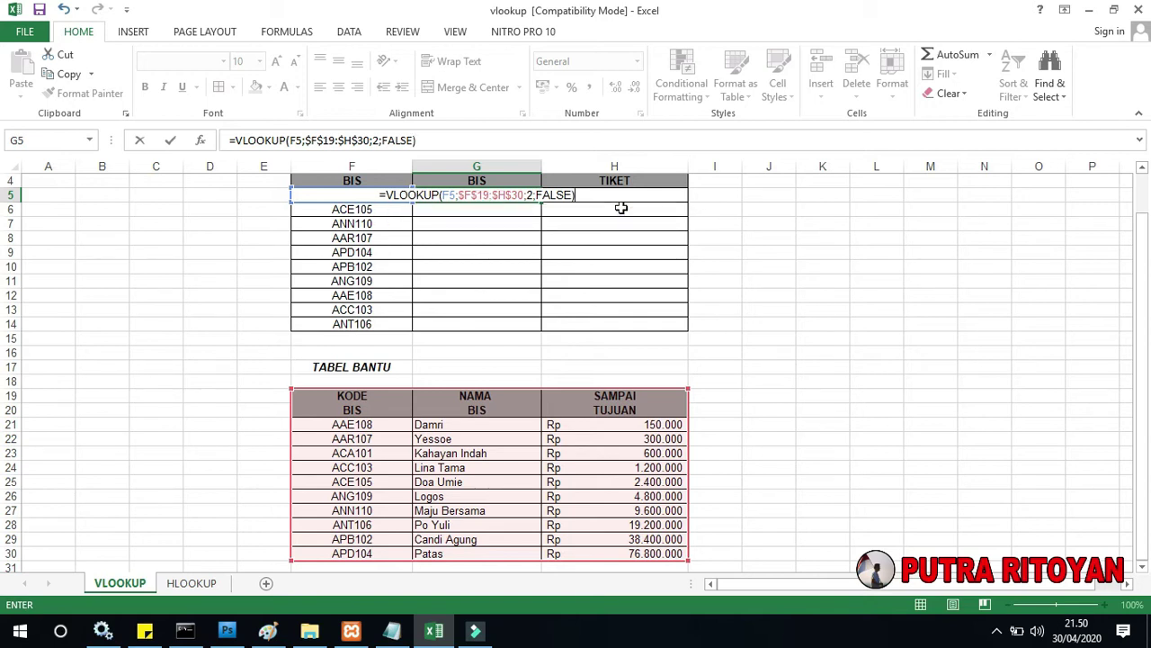
{"action": "key", "text": "Return"}
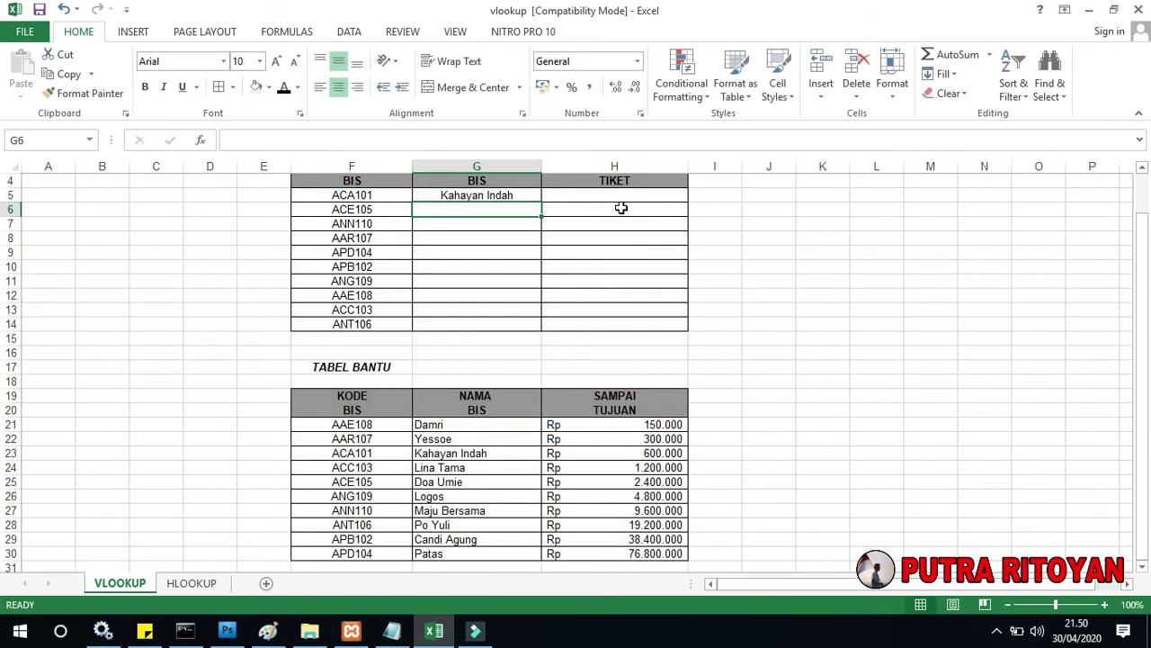
Copy the G5 formula down through G14 to fill the NAMA BIS column.
{"action": "left_click", "coordinate": [500, 195]}
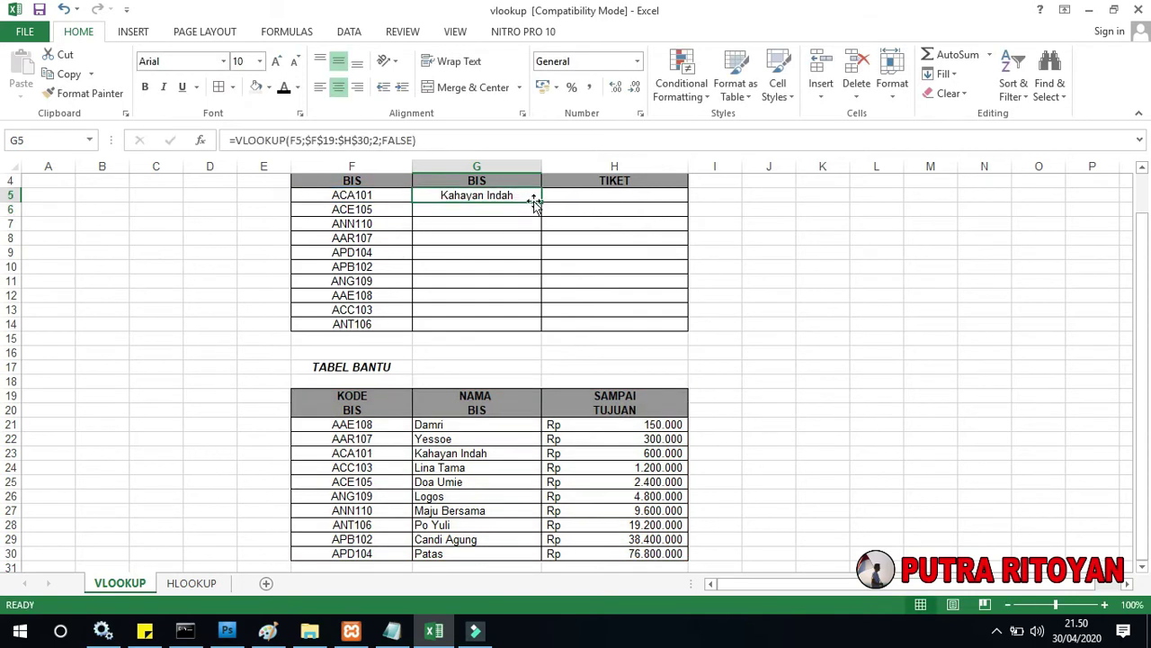
{"action": "left_click_drag", "start_coordinate": [541, 201], "coordinate": [544, 331]}
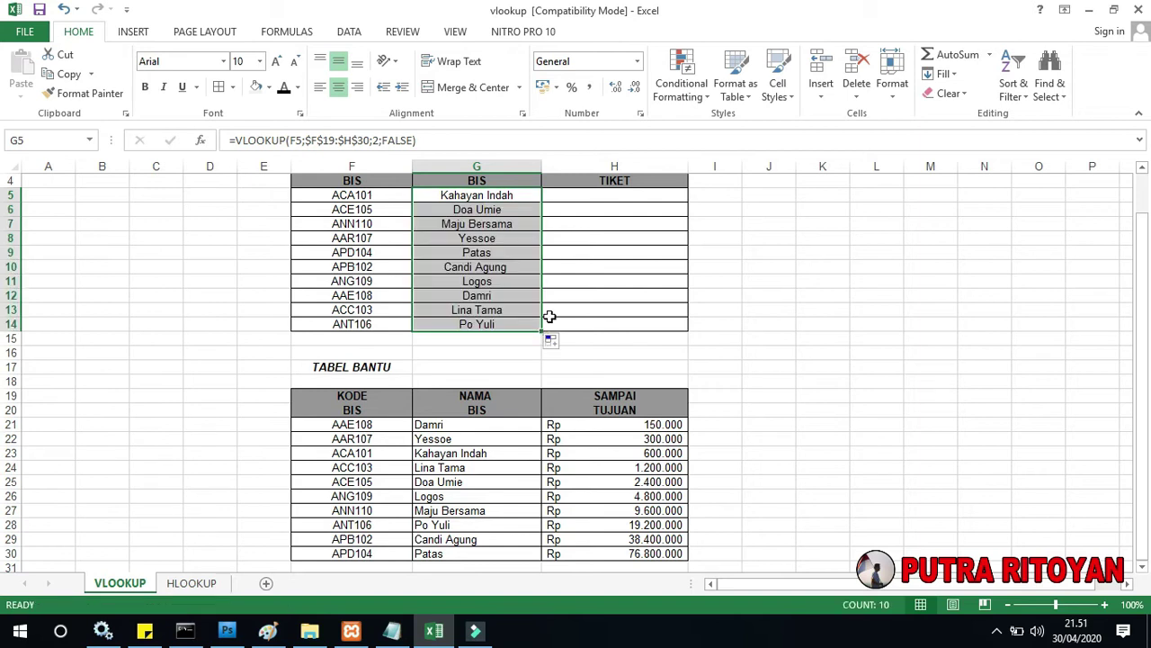
{"action": "left_click", "coordinate": [316, 198]}
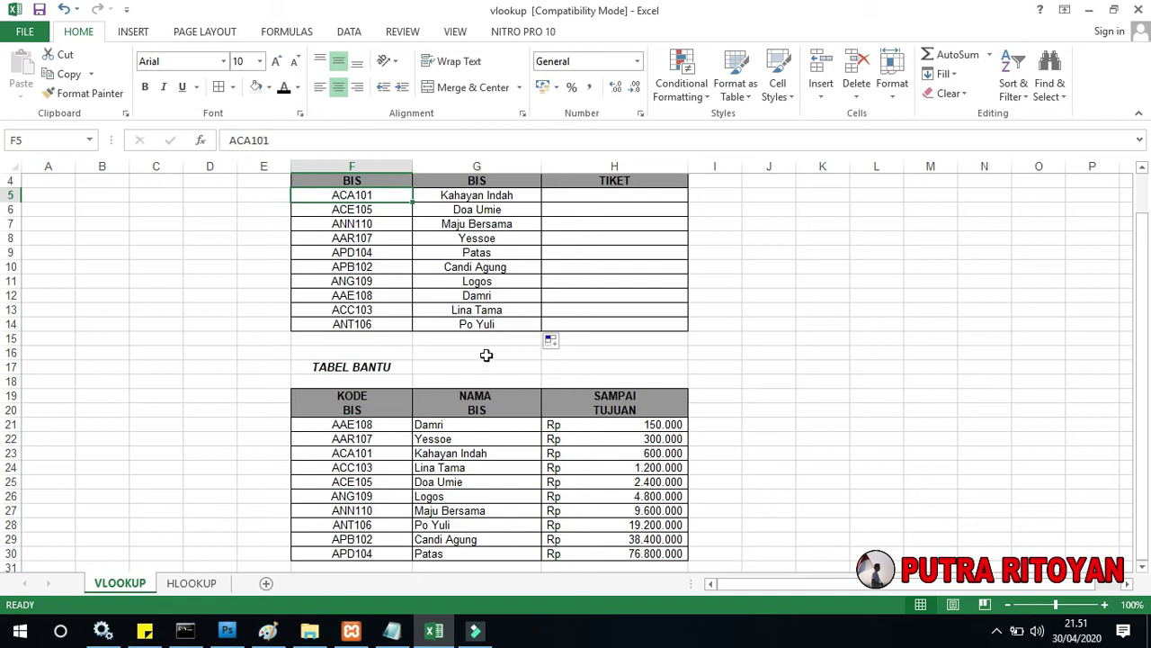
Start a VLOOKUP formula in H5 under HARGA TIKET with F5 as the lookup value.
{"action": "scroll", "coordinate": [571, 365], "scroll_direction": "up", "scroll_amount": 1}
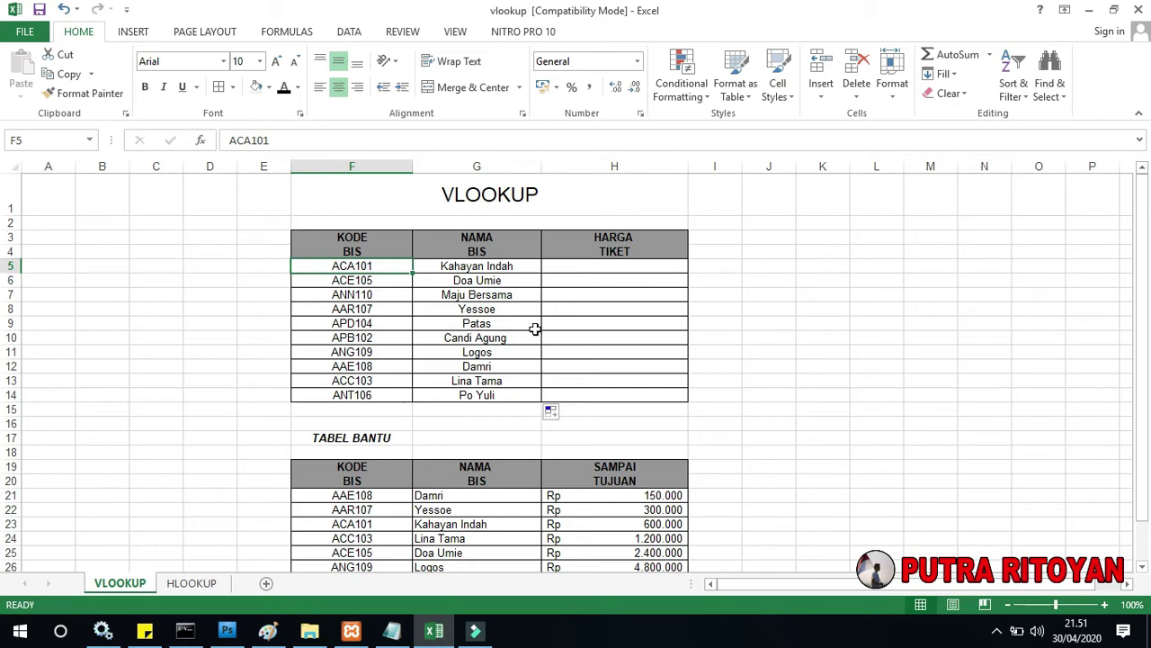
{"action": "left_click", "coordinate": [565, 266]}
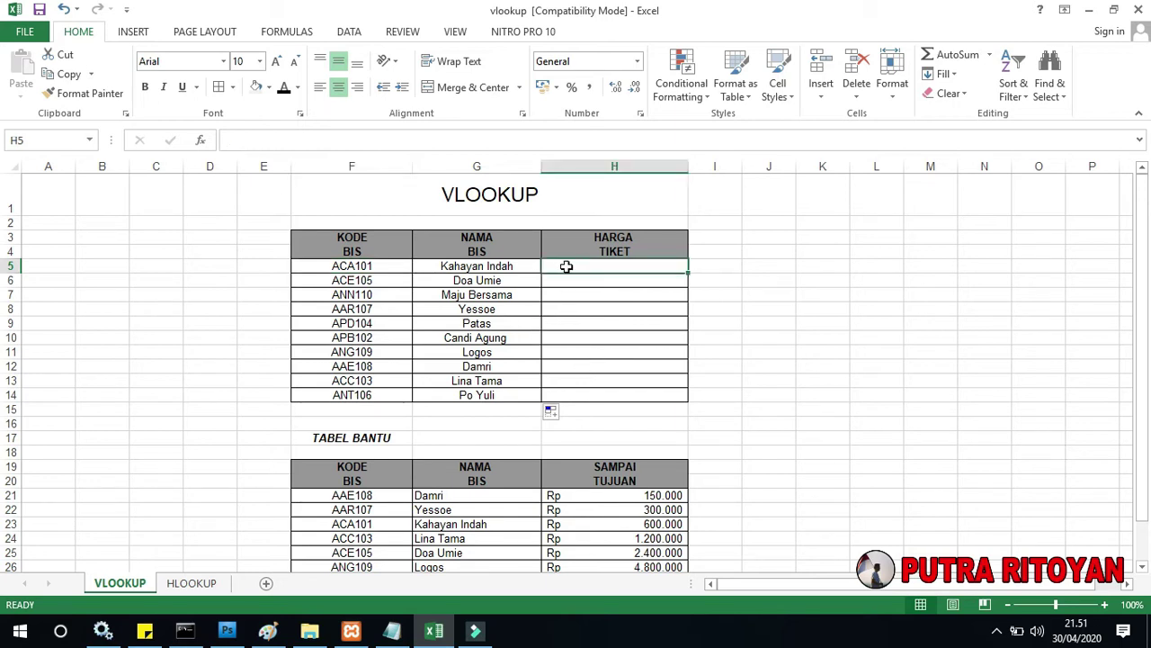
{"action": "type", "text": "="}
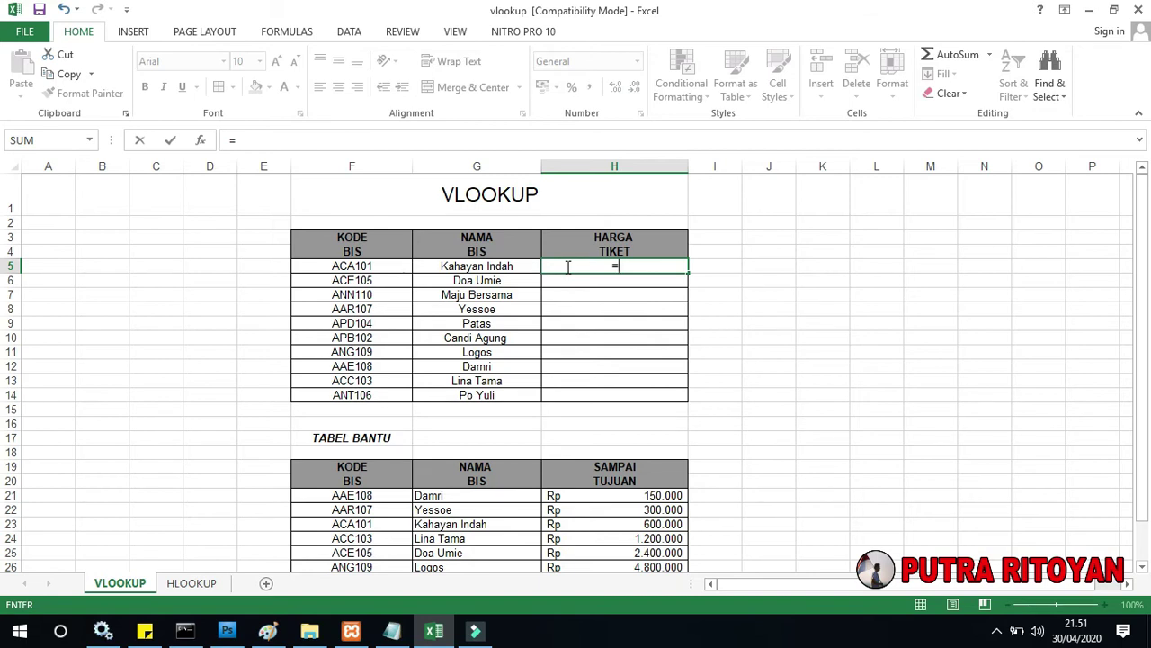
{"action": "type", "text": "vlo"}
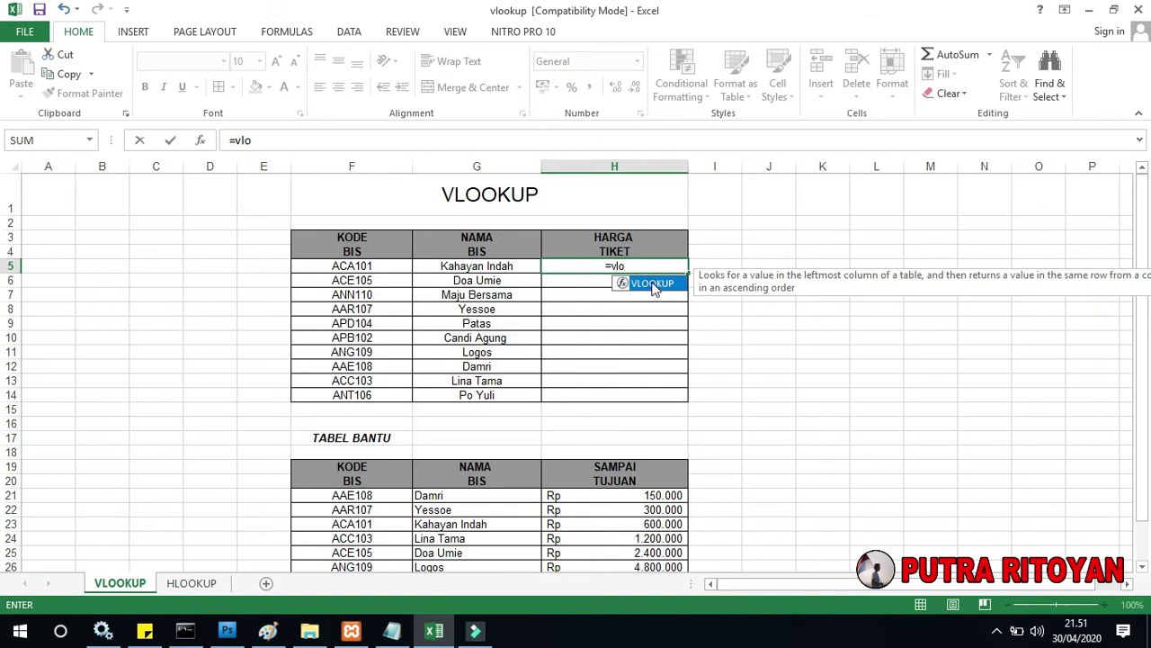
{"action": "double_click", "coordinate": [653, 285]}
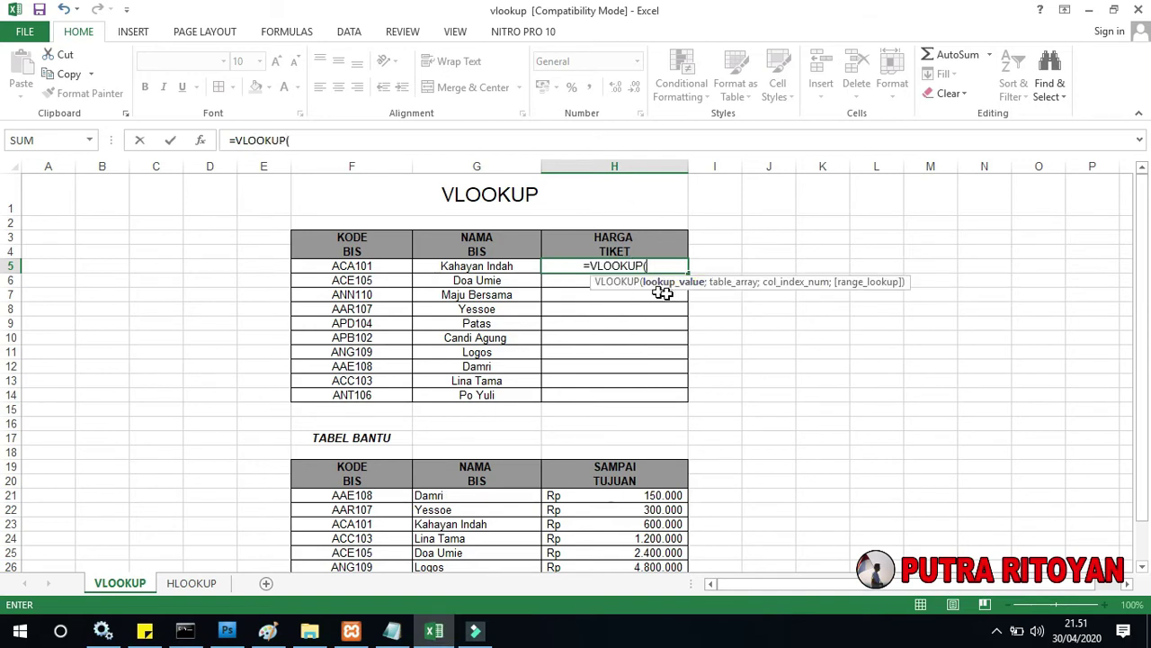
{"action": "left_click", "coordinate": [370, 269]}
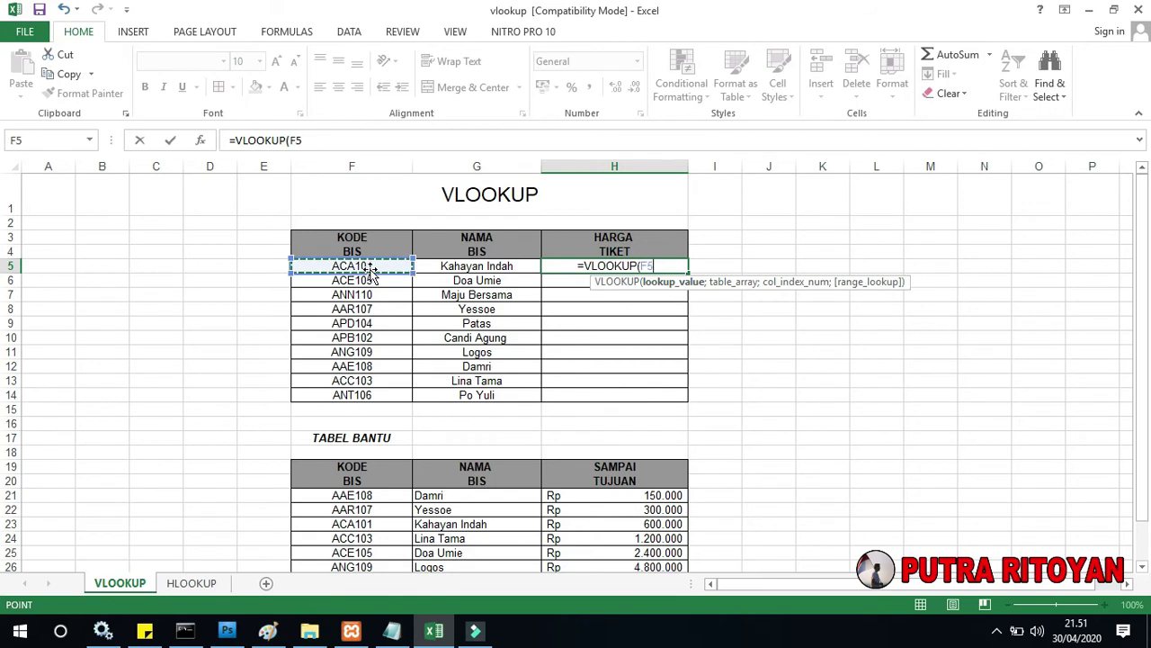
{"action": "type", "text": ";"}
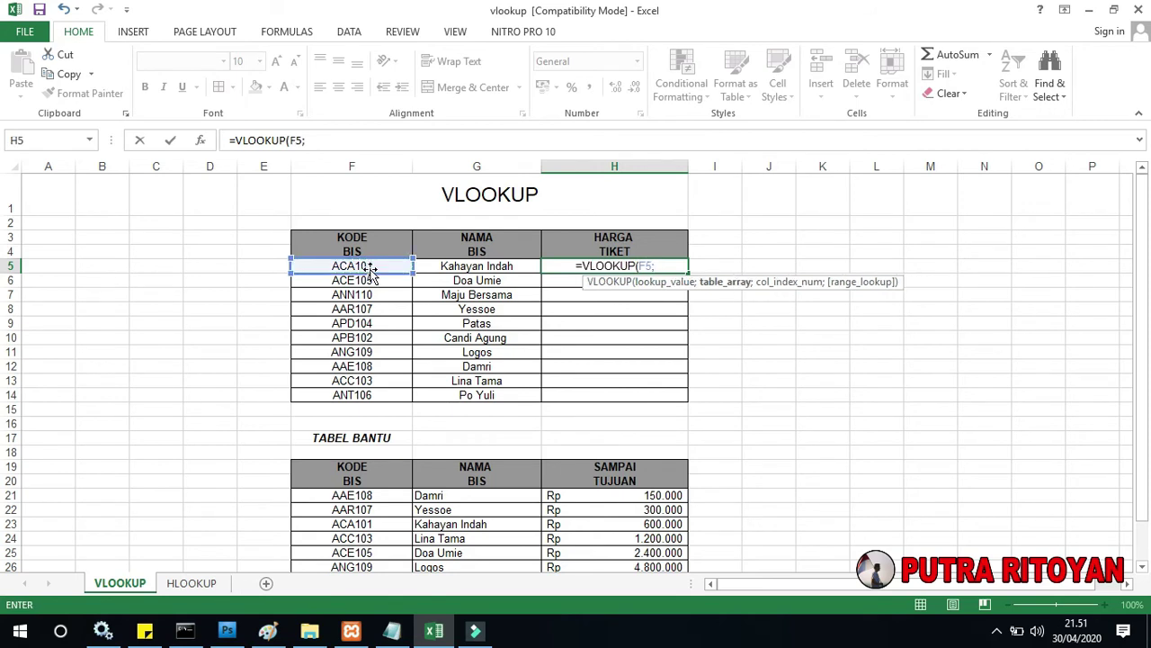
Complete the H5 formula with the whole TABEL BANTU table as absolute range $F$19:$H$30 and column index 3.
{"action": "scroll", "coordinate": [645, 329], "scroll_direction": "down", "scroll_amount": 1}
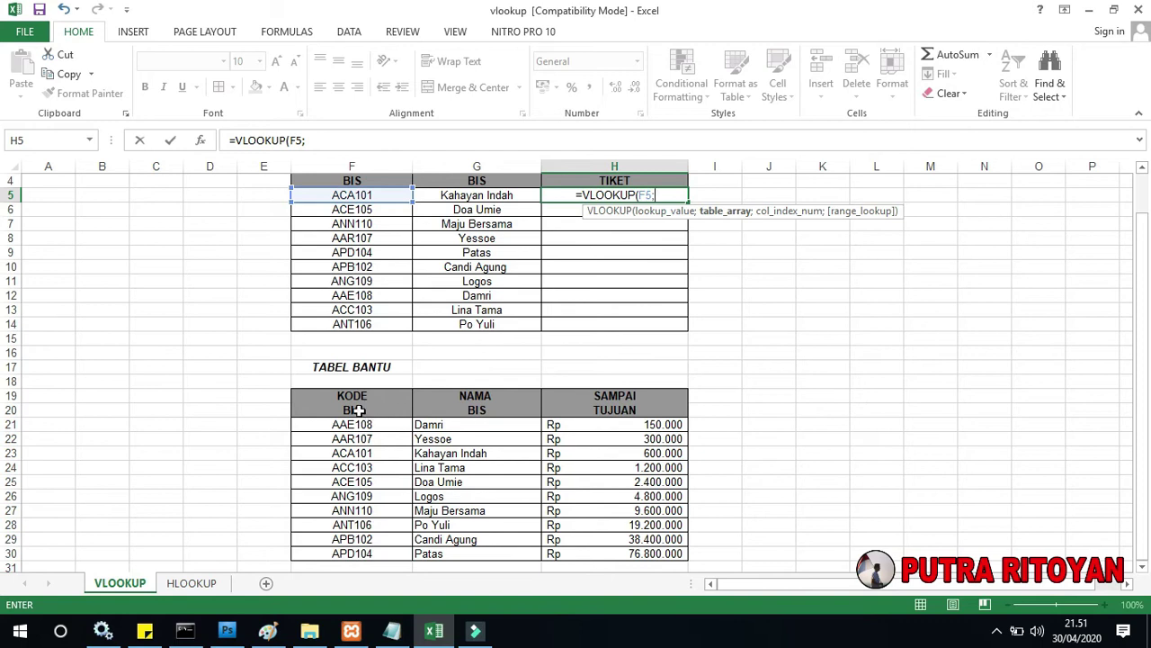
{"action": "left_click_drag", "start_coordinate": [316, 397], "coordinate": [629, 547]}
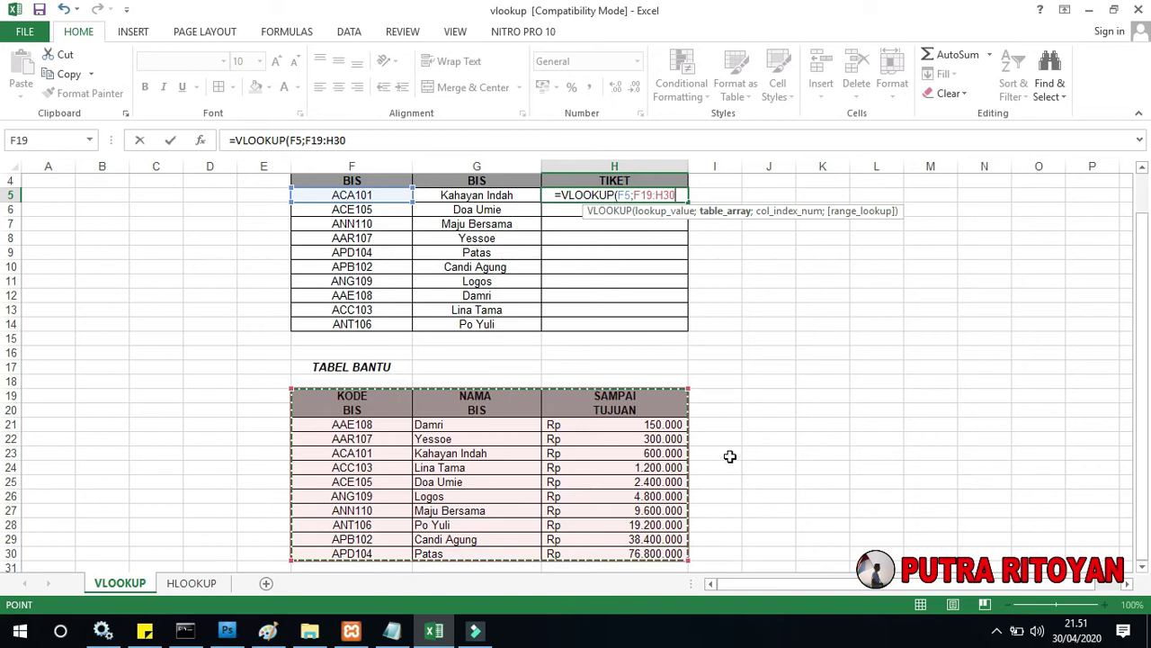
{"action": "key", "text": "F4"}
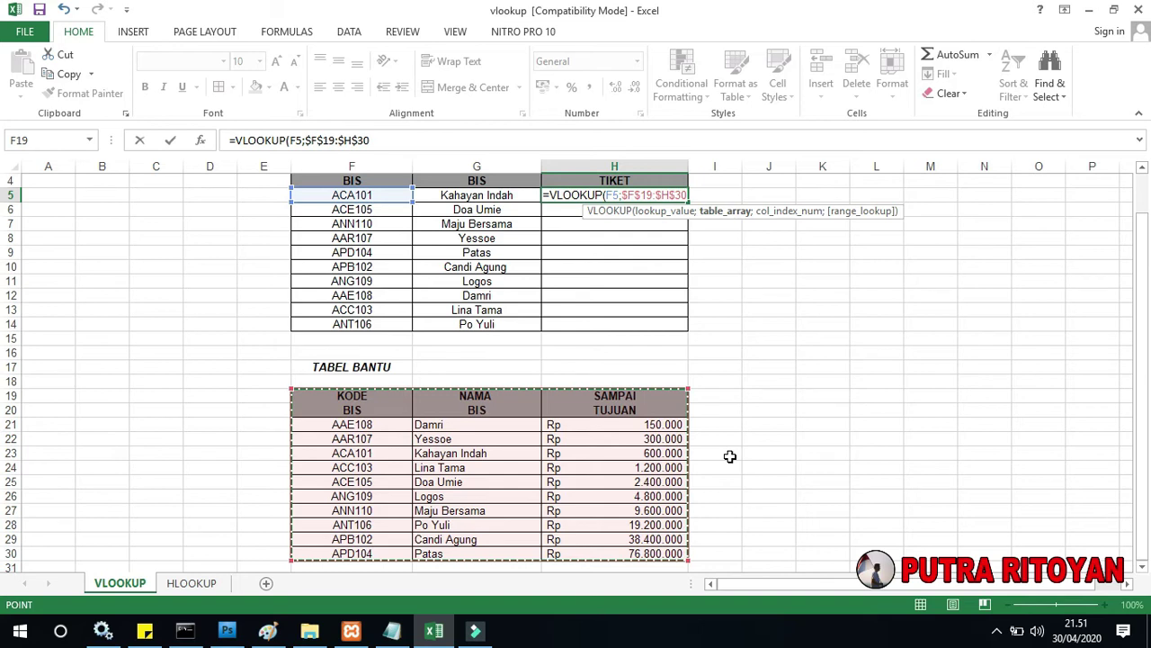
{"action": "type", "text": ";"}
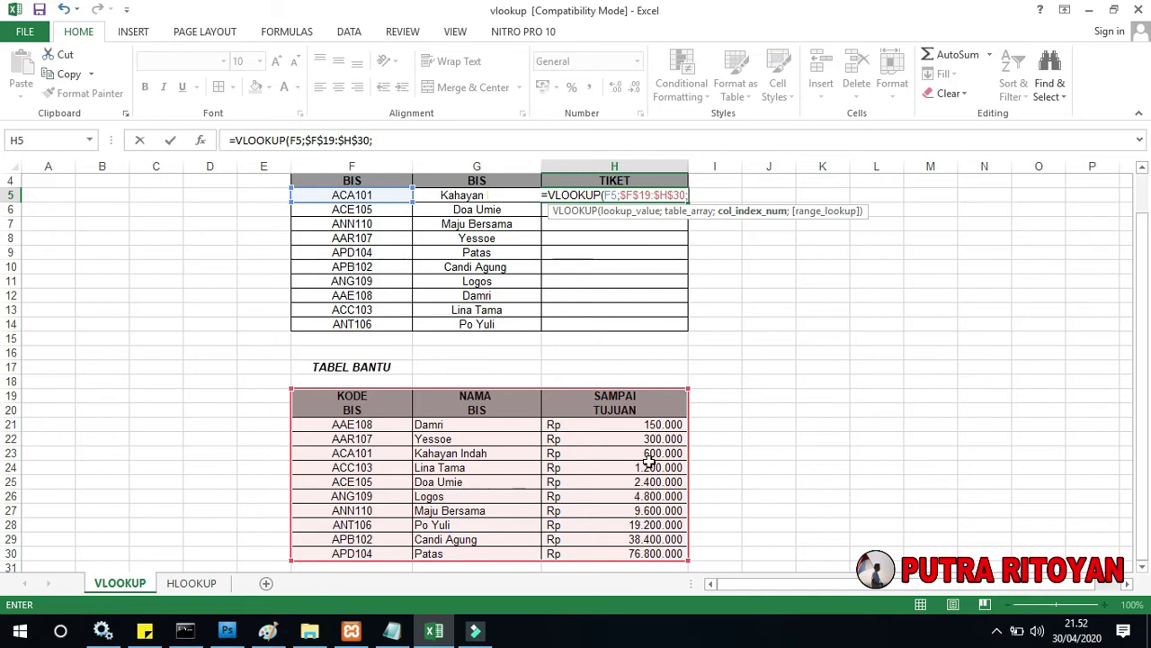
{"action": "type", "text": "3"}
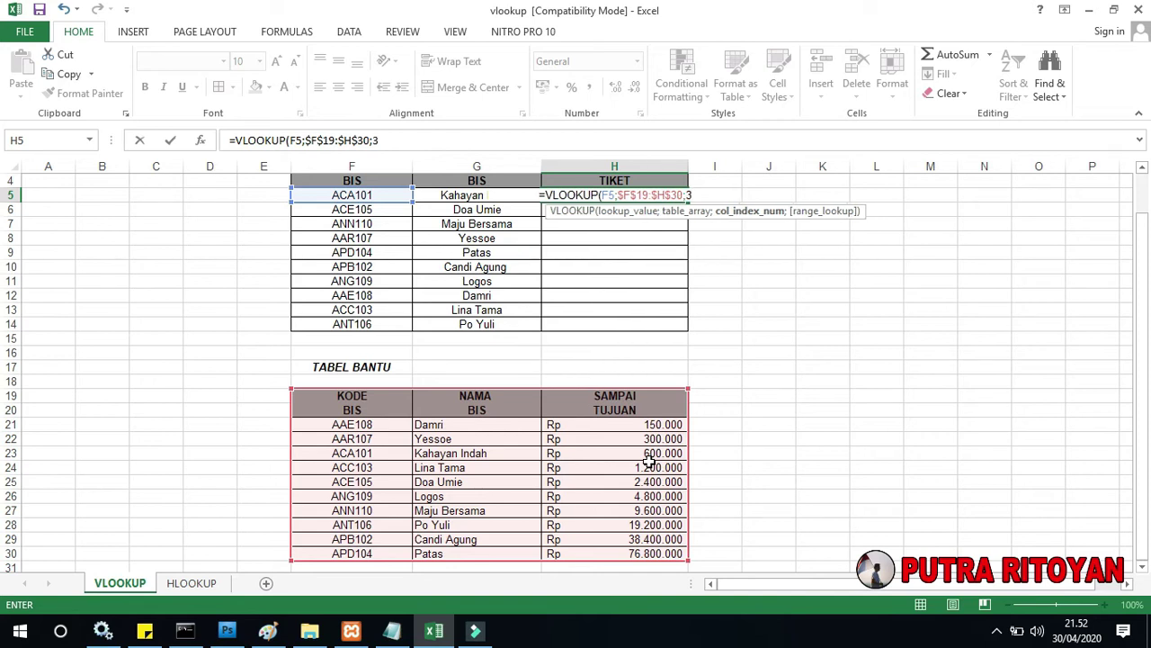
{"action": "type", "text": ";0"}
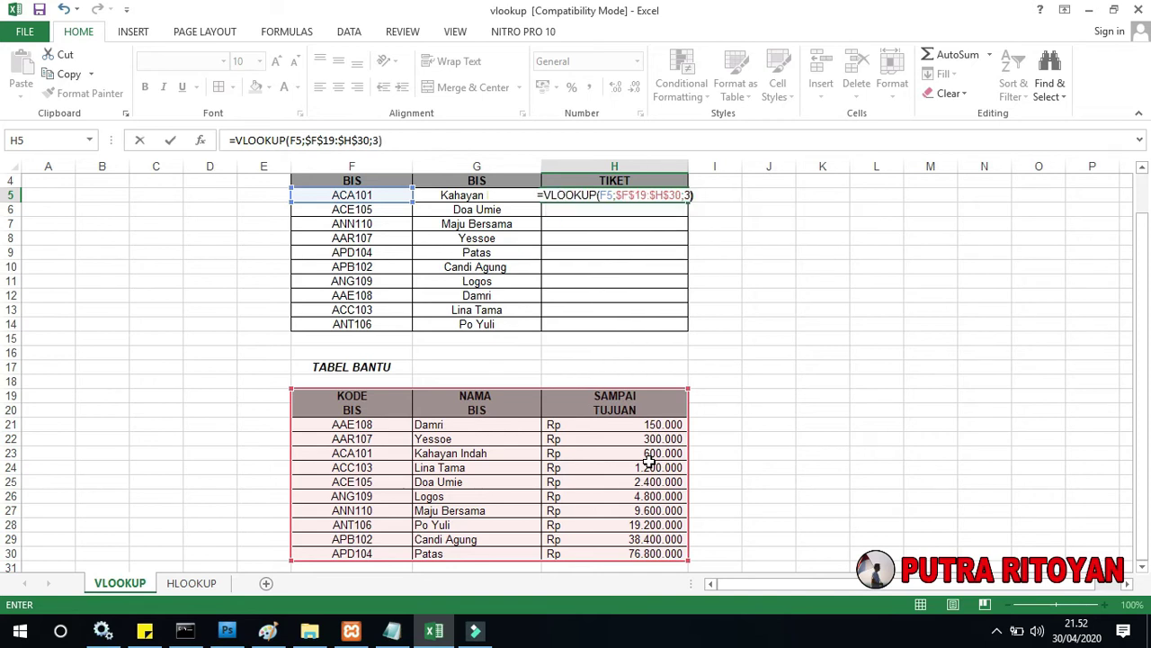
{"action": "key", "text": "Return"}
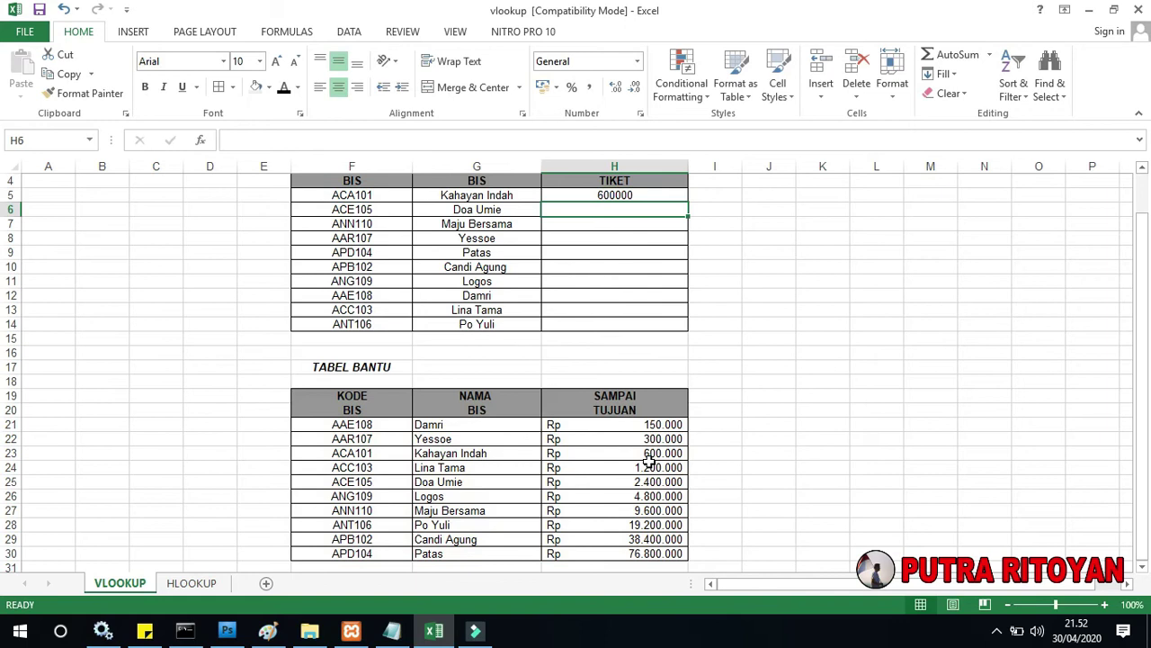
Add FALSE for an exact match to the H5 formula and copy it down through H14.
{"action": "left_click", "coordinate": [644, 196]}
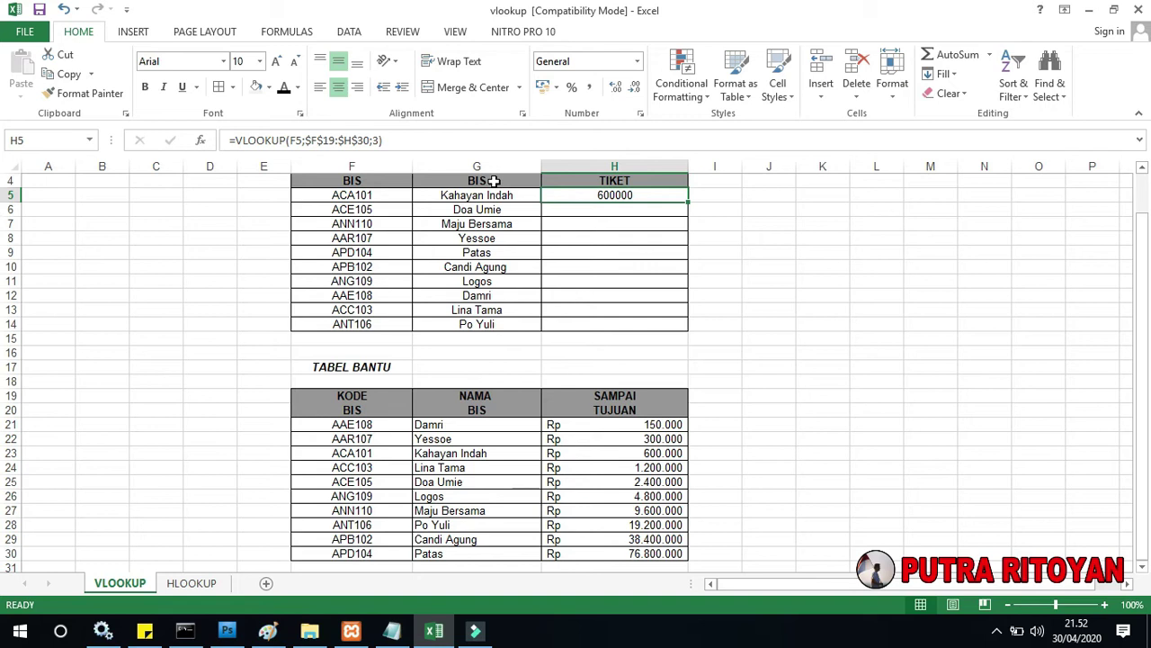
{"action": "left_click", "coordinate": [378, 141]}
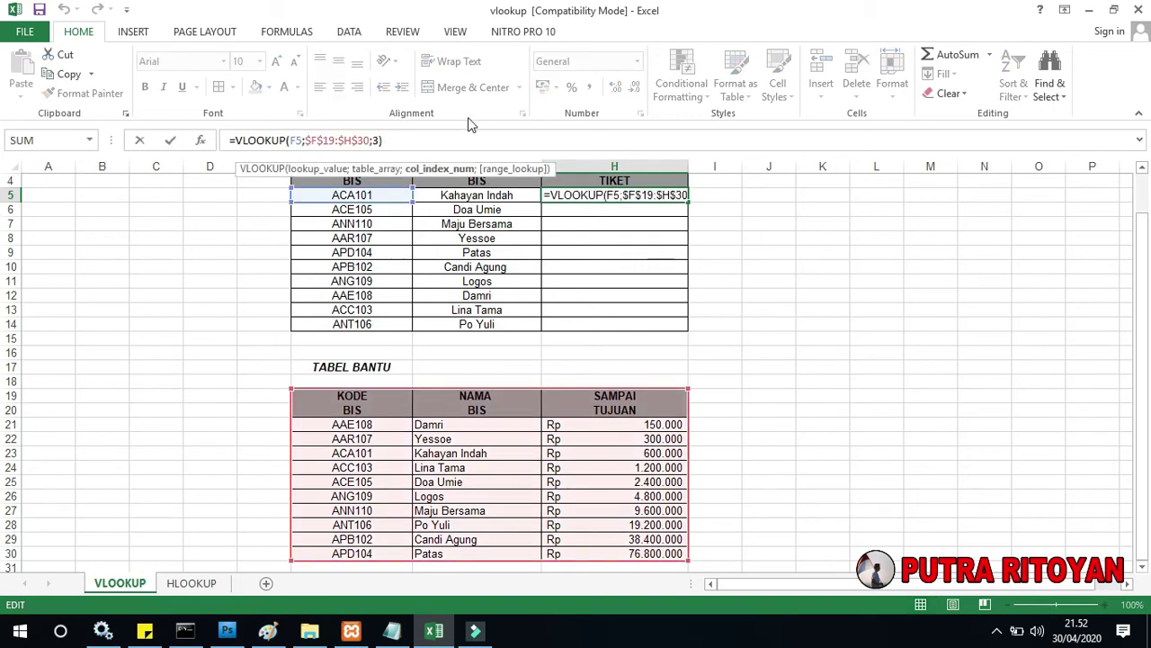
{"action": "type", "text": ";"}
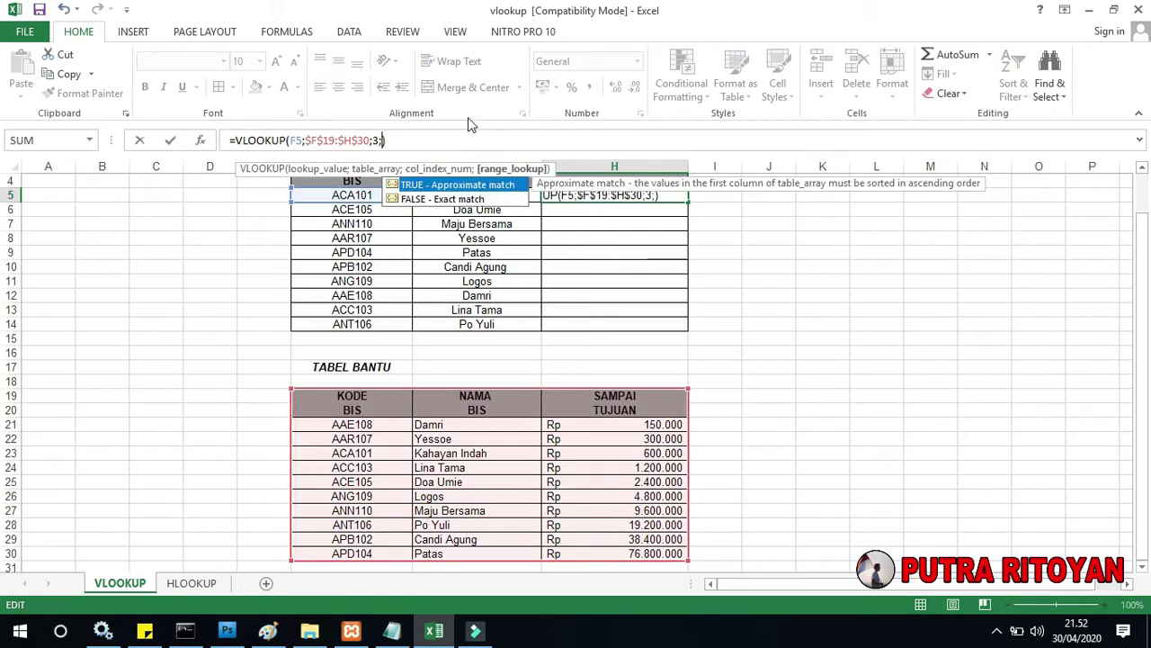
{"action": "double_click", "coordinate": [435, 200]}
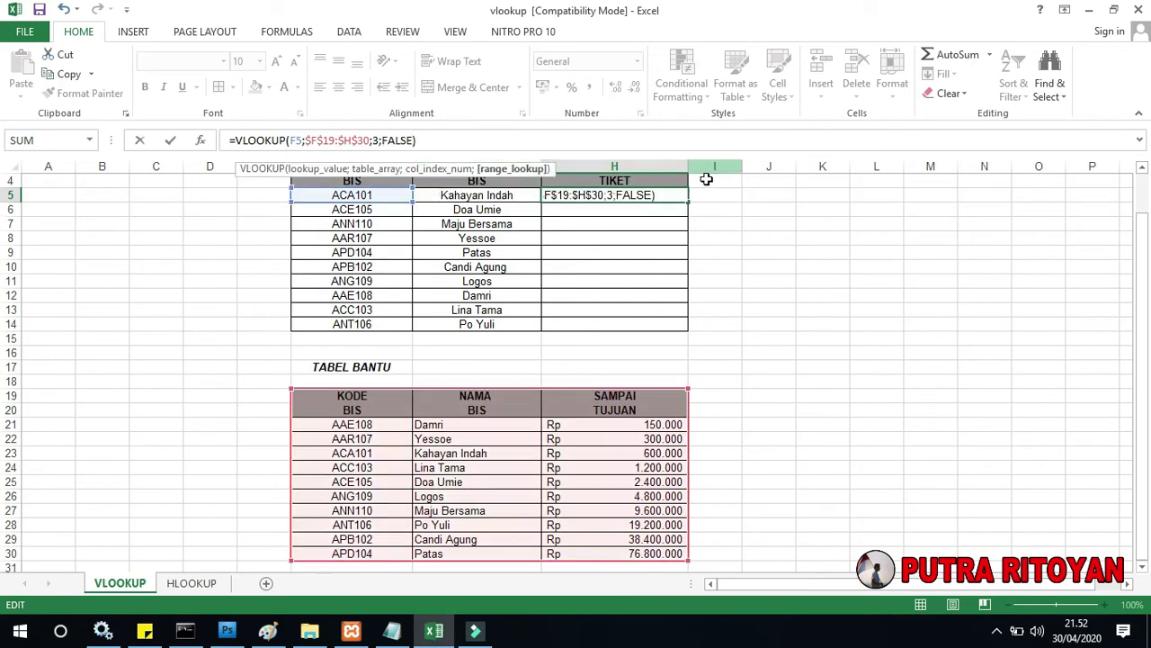
{"action": "type", "text": ")"}
{"action": "key", "text": "Return"}
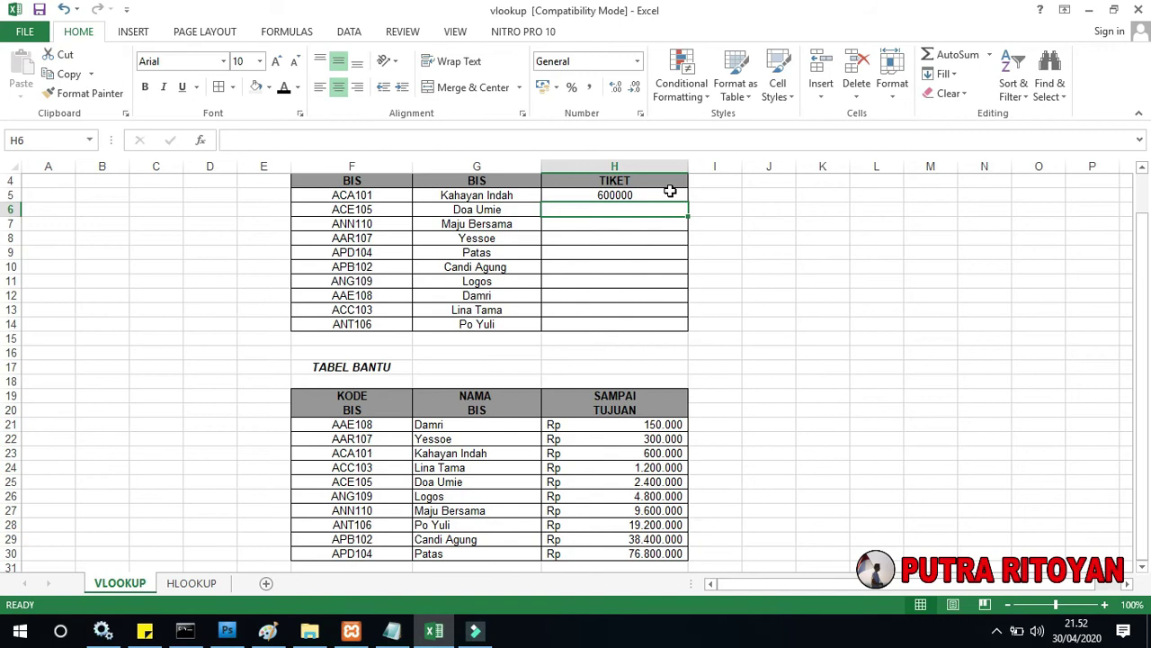
{"action": "left_click", "coordinate": [670, 190]}
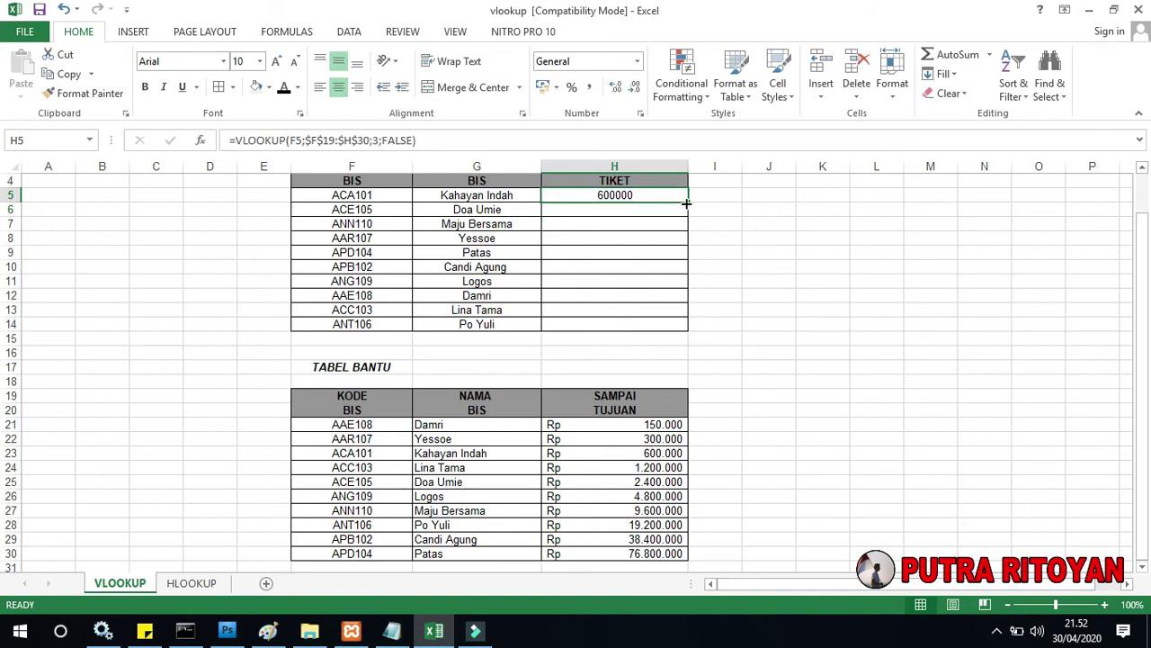
{"action": "left_click_drag", "start_coordinate": [689, 202], "coordinate": [677, 329]}
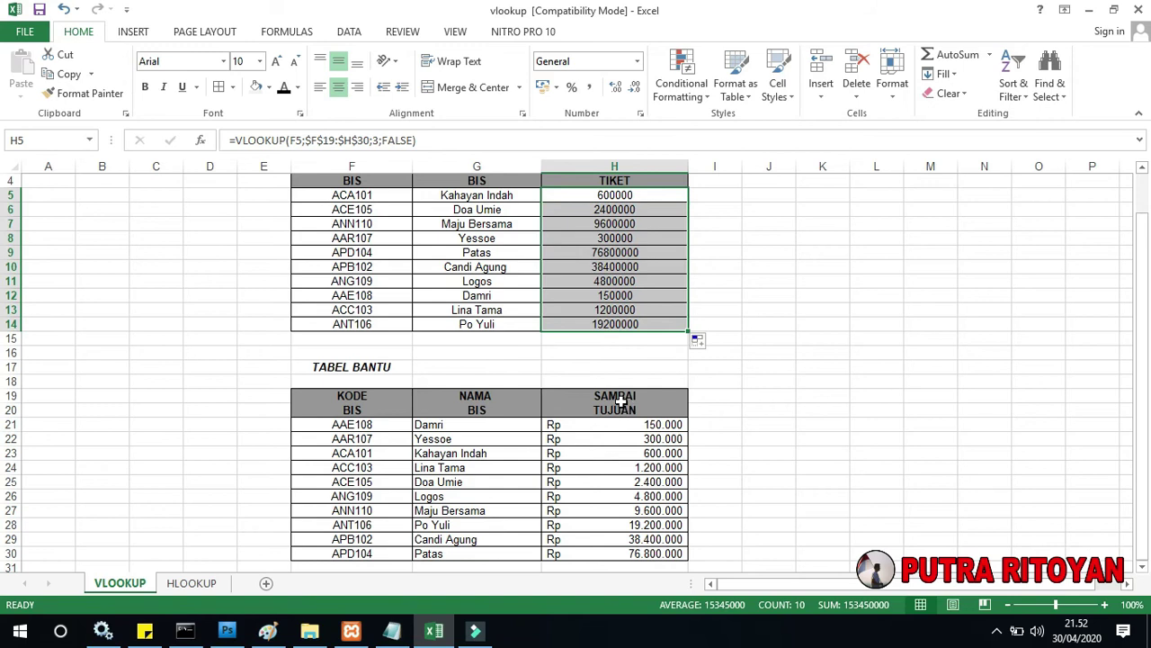
Rename the third TABEL BANTU column header to HARGA in H19 and TIKET in H20.
{"action": "left_click", "coordinate": [621, 400]}
{"action": "left_click_drag", "start_coordinate": [272, 140], "coordinate": [171, 153]}
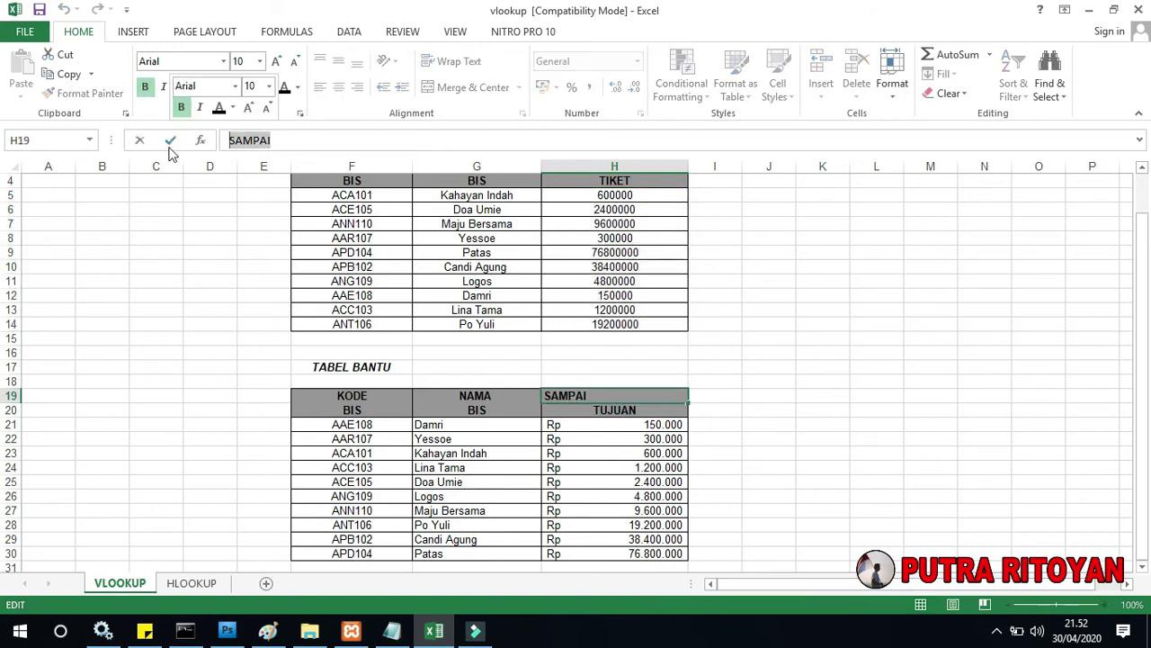
{"action": "type", "text": "Sa"}
{"action": "key", "text": "BackSpace"}
{"action": "key", "text": "BackSpace"}
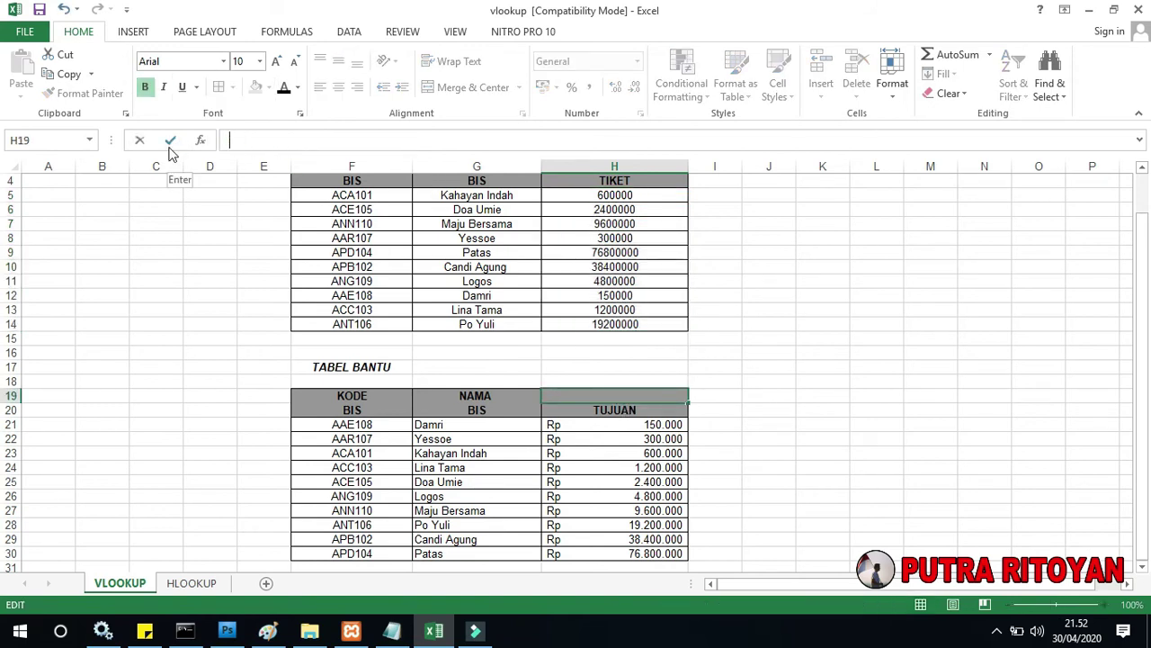
{"action": "type", "text": "HARGA"}
{"action": "left_click", "coordinate": [590, 412]}
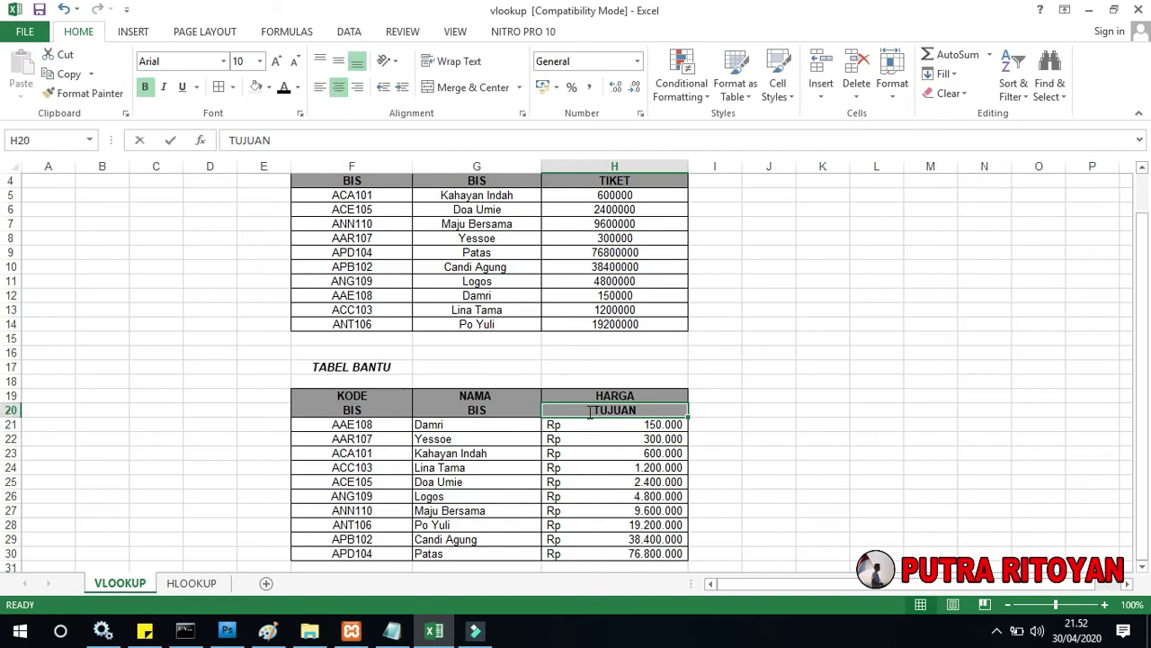
{"action": "type", "text": "TIKET"}
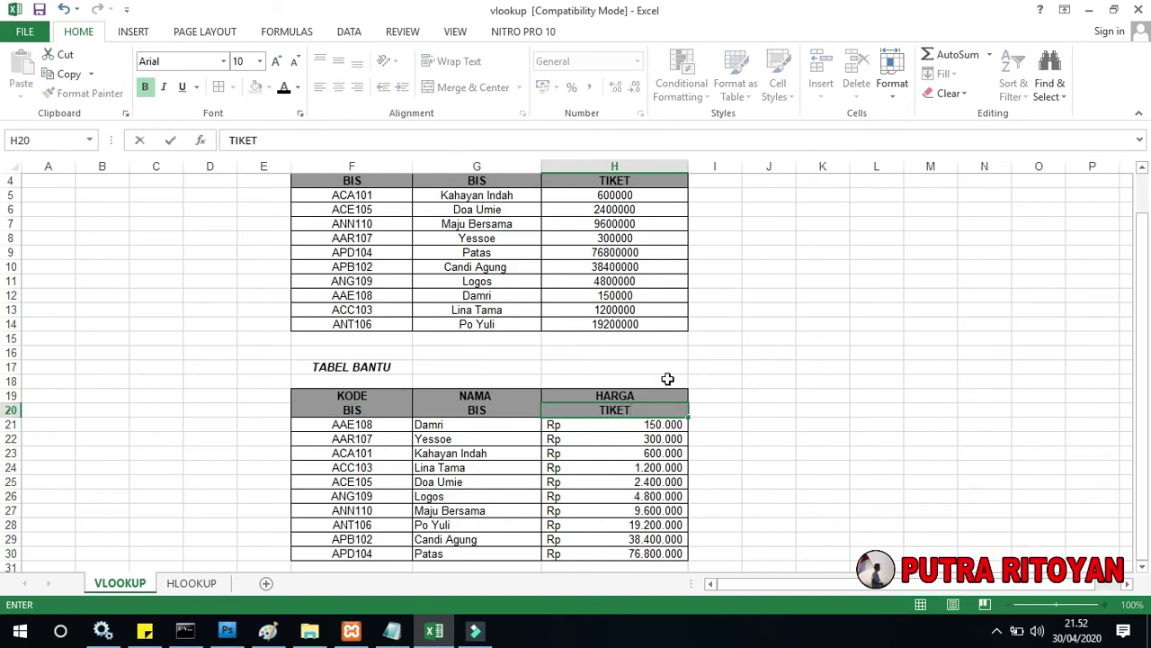
{"action": "left_click", "coordinate": [771, 363]}
Format the ticket prices in H5:H14 as Rp accounting values without decimal places.
{"action": "left_click_drag", "start_coordinate": [610, 195], "coordinate": [617, 324]}
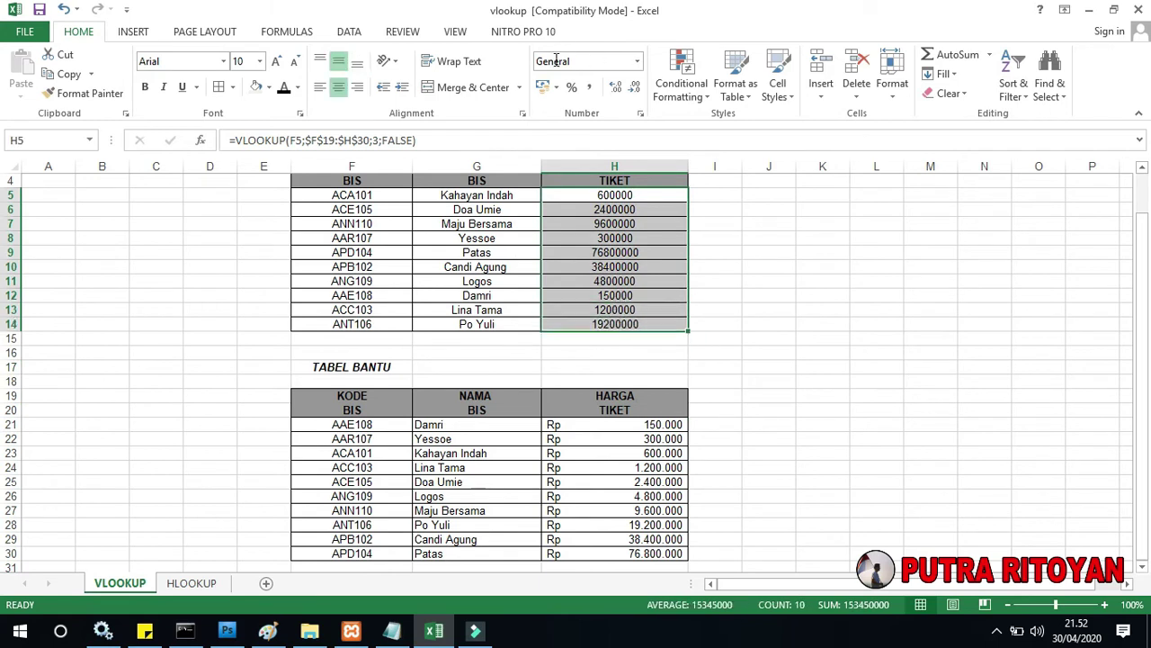
{"action": "left_click", "coordinate": [556, 87]}
{"action": "left_click", "coordinate": [564, 110]}
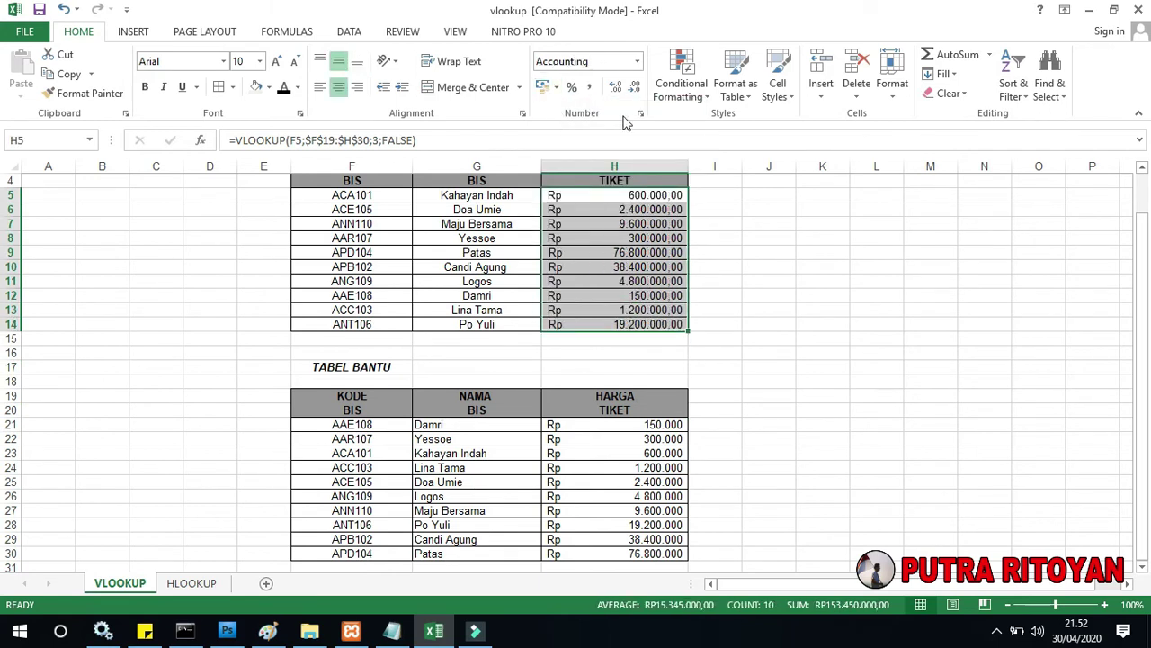
{"action": "left_click", "coordinate": [616, 94]}
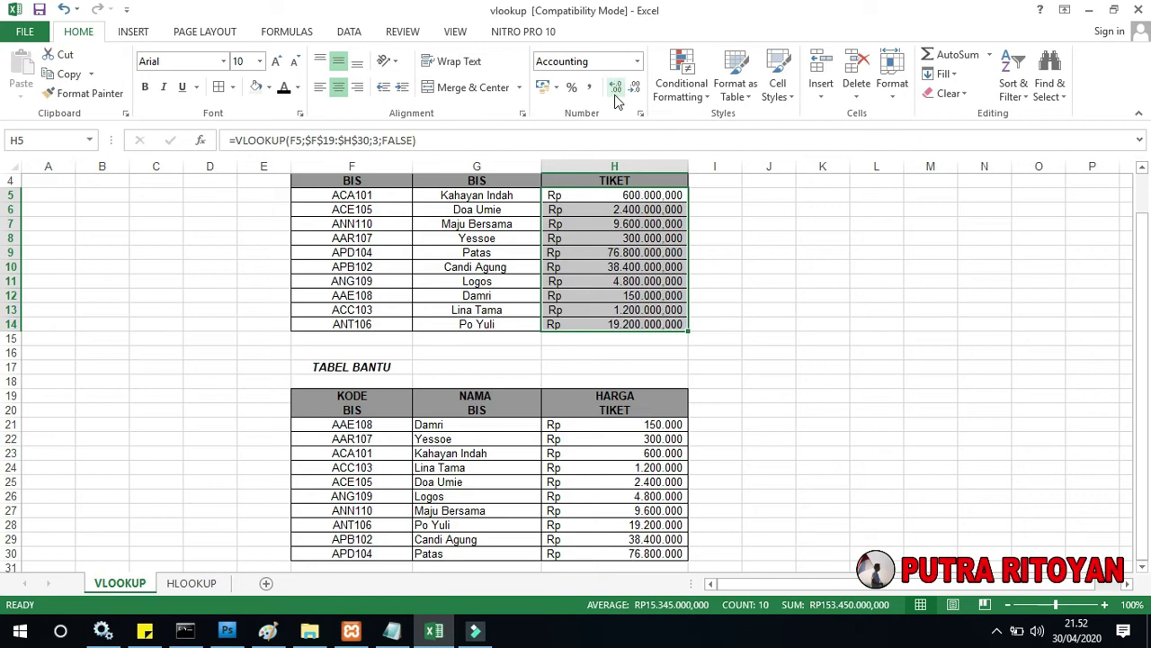
{"action": "left_click", "coordinate": [635, 90]}
{"action": "left_click", "coordinate": [635, 90]}
{"action": "left_click", "coordinate": [636, 92]}
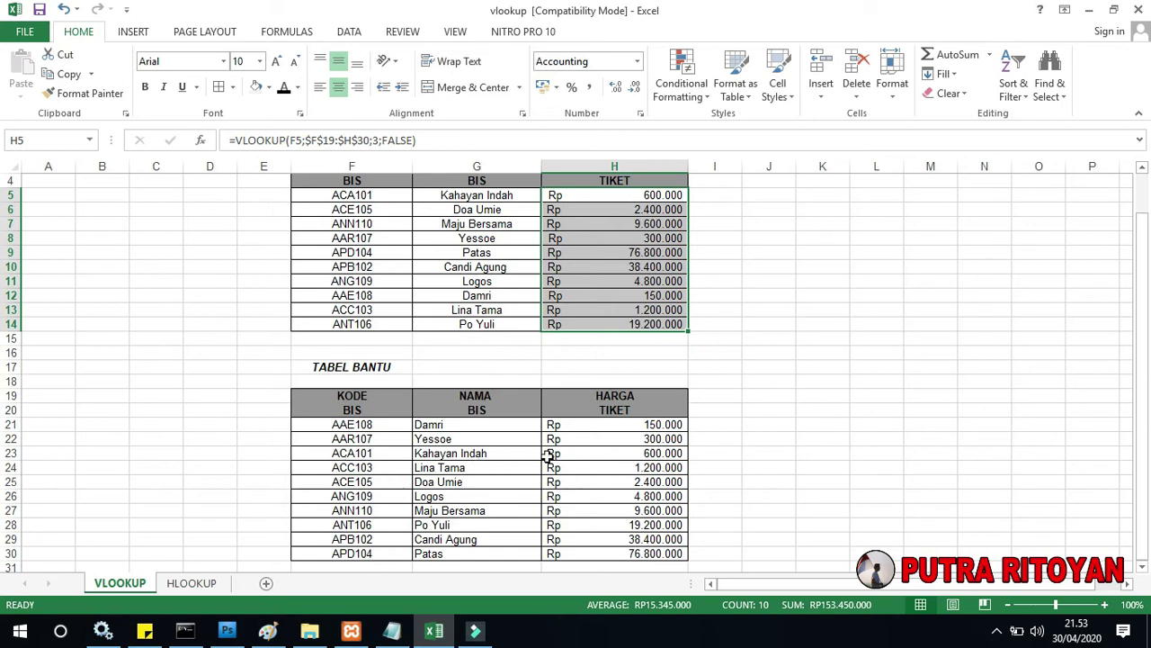
{"action": "scroll", "coordinate": [621, 450], "scroll_direction": "up", "scroll_amount": 1}
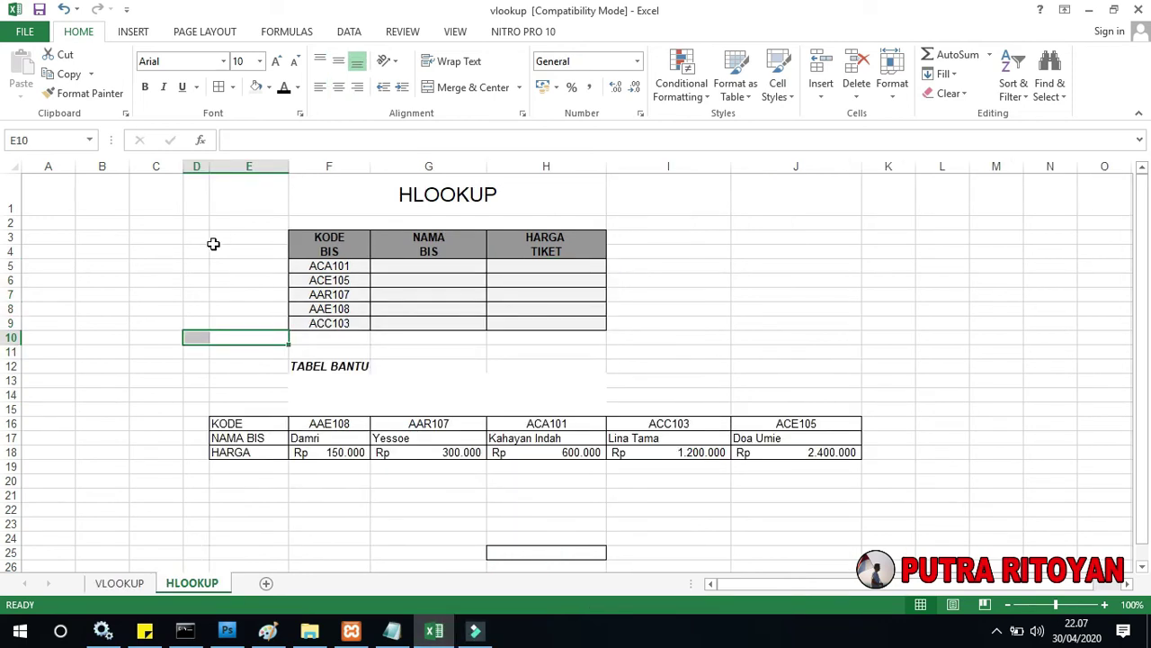
On the HLOOKUP sheet, start an HLOOKUP formula in G5 under NAMA BIS with F5 as the lookup value.
{"action": "left_click", "coordinate": [443, 202]}
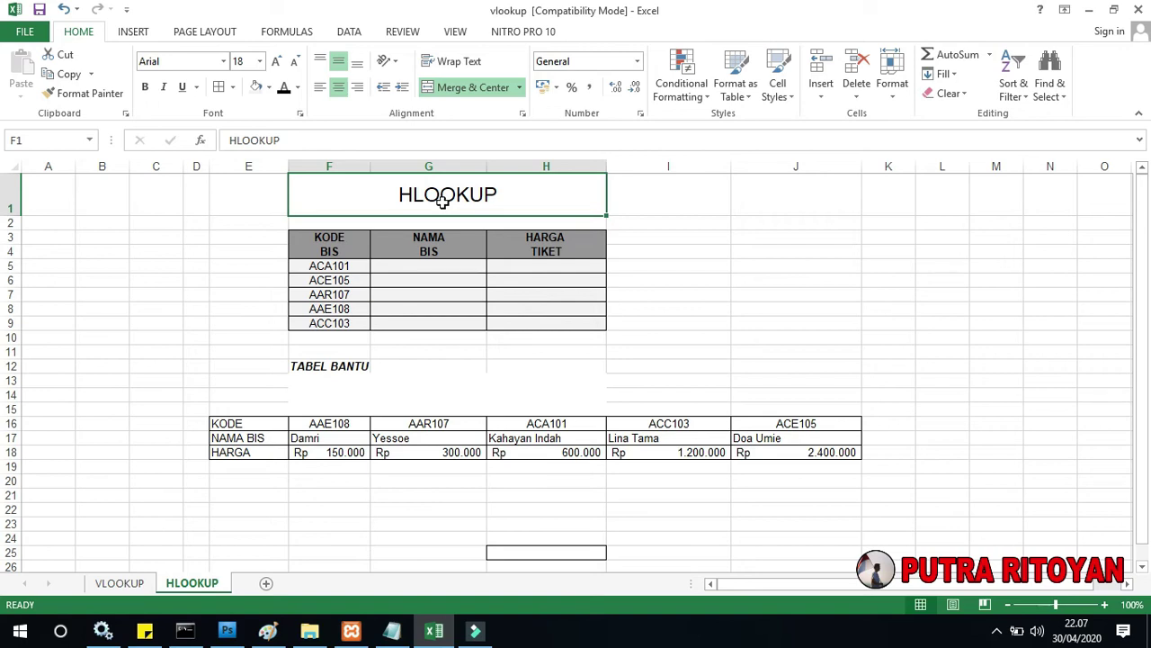
{"action": "left_click", "coordinate": [400, 266]}
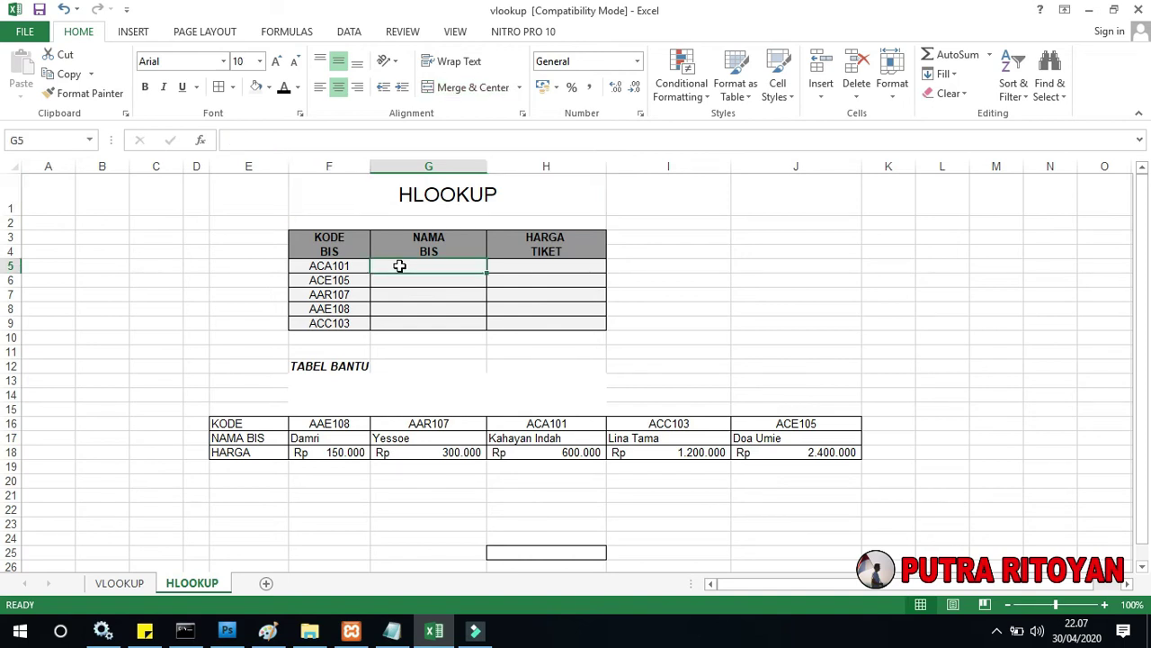
{"action": "type", "text": "=HLO"}
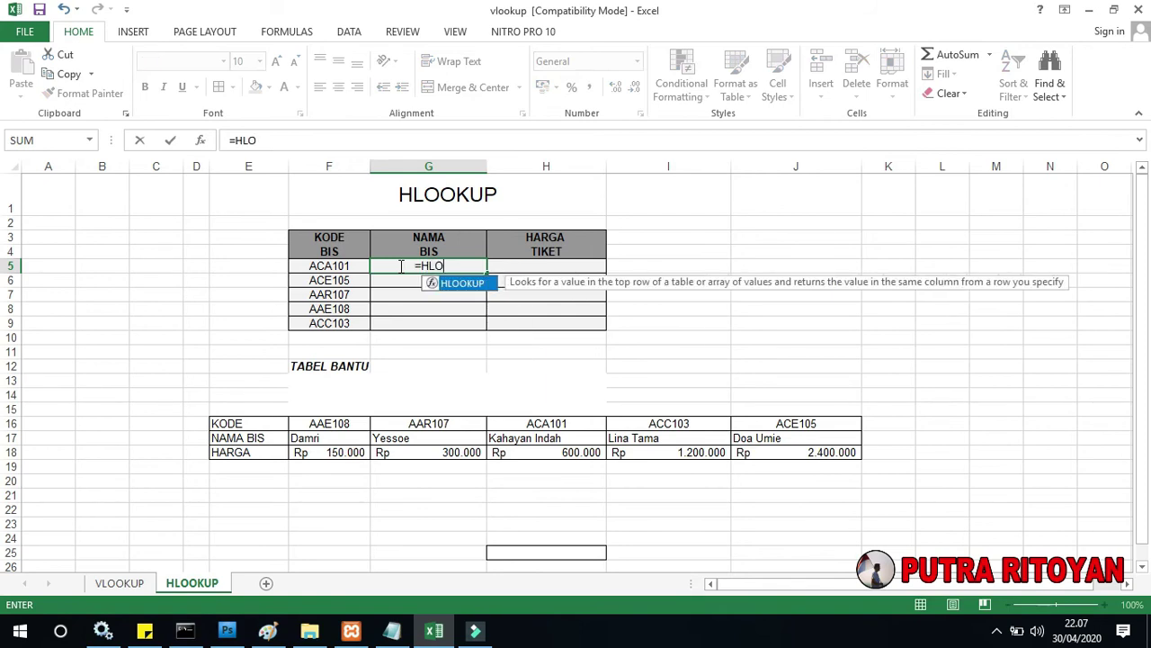
{"action": "double_click", "coordinate": [478, 284]}
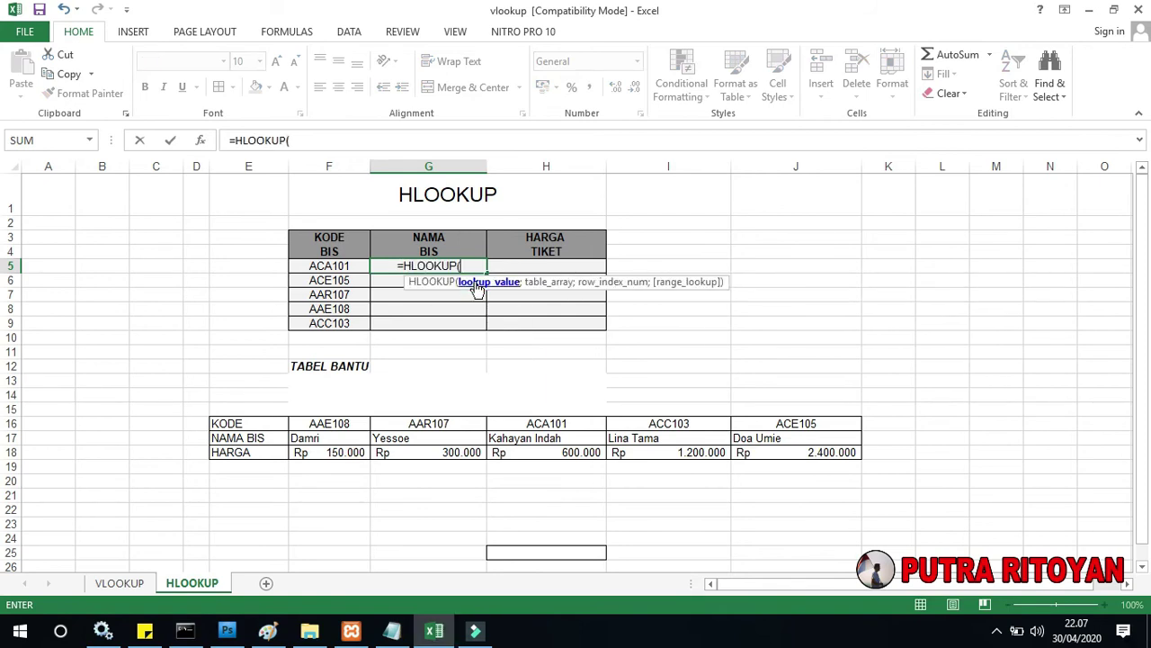
{"action": "left_click", "coordinate": [349, 267]}
{"action": "type", "text": ";"}
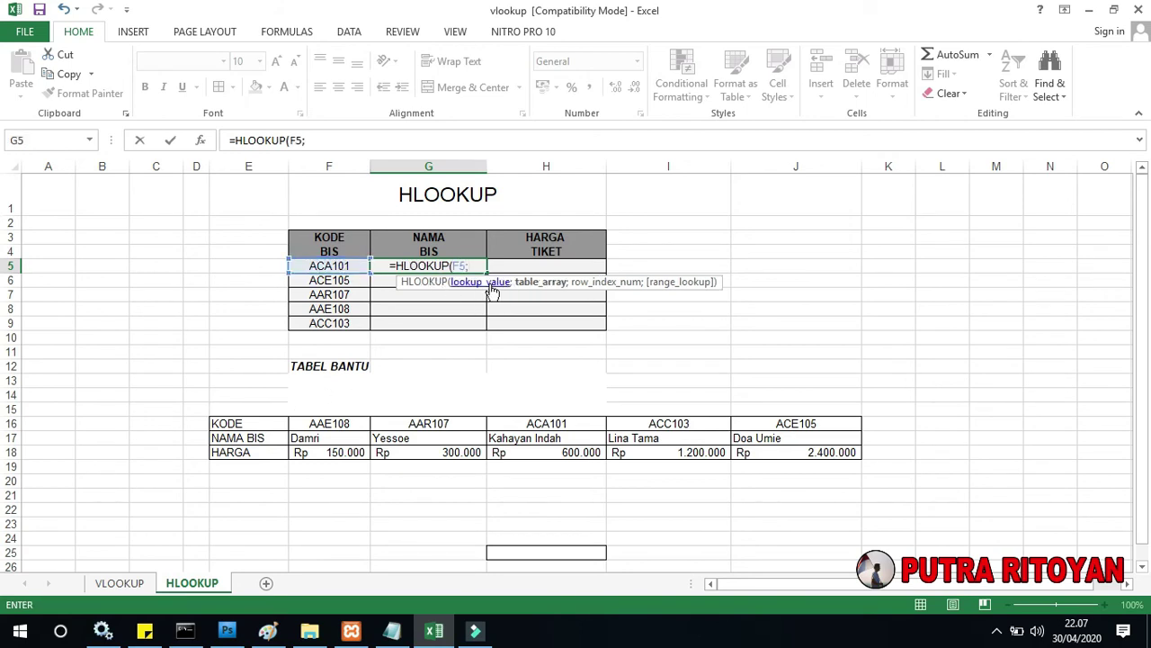
Continue the G5 HLOOKUP formula with the absolute table array $E$16:$J$18 and row index 2.
{"action": "left_click_drag", "start_coordinate": [254, 425], "coordinate": [797, 452]}
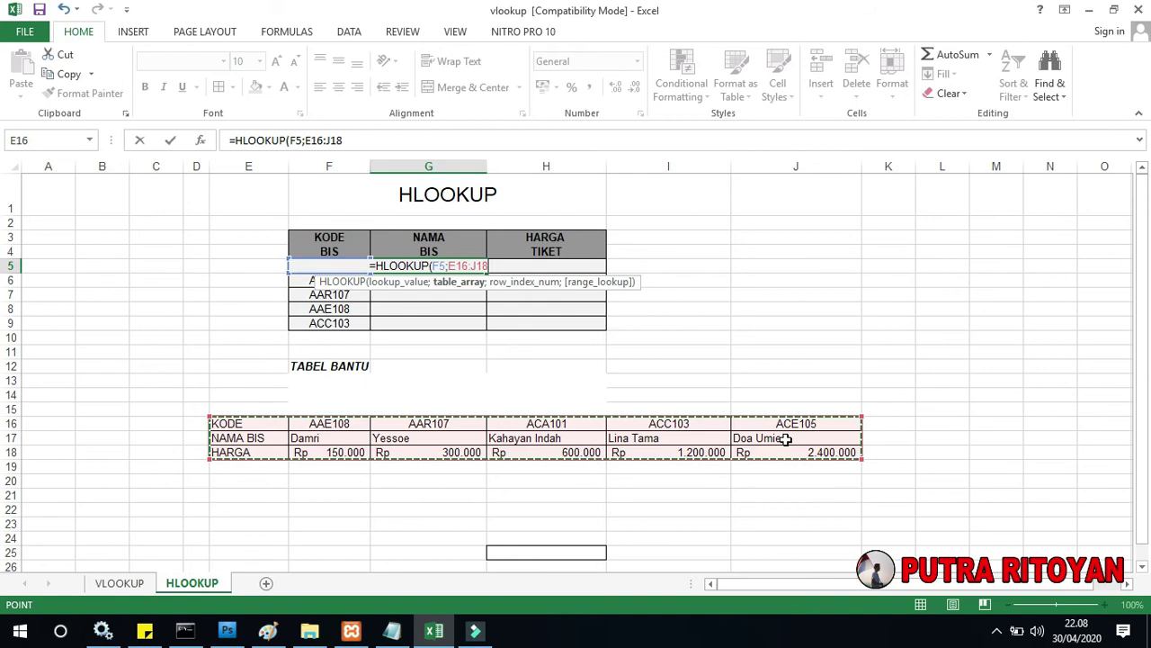
{"action": "key", "text": "F4"}
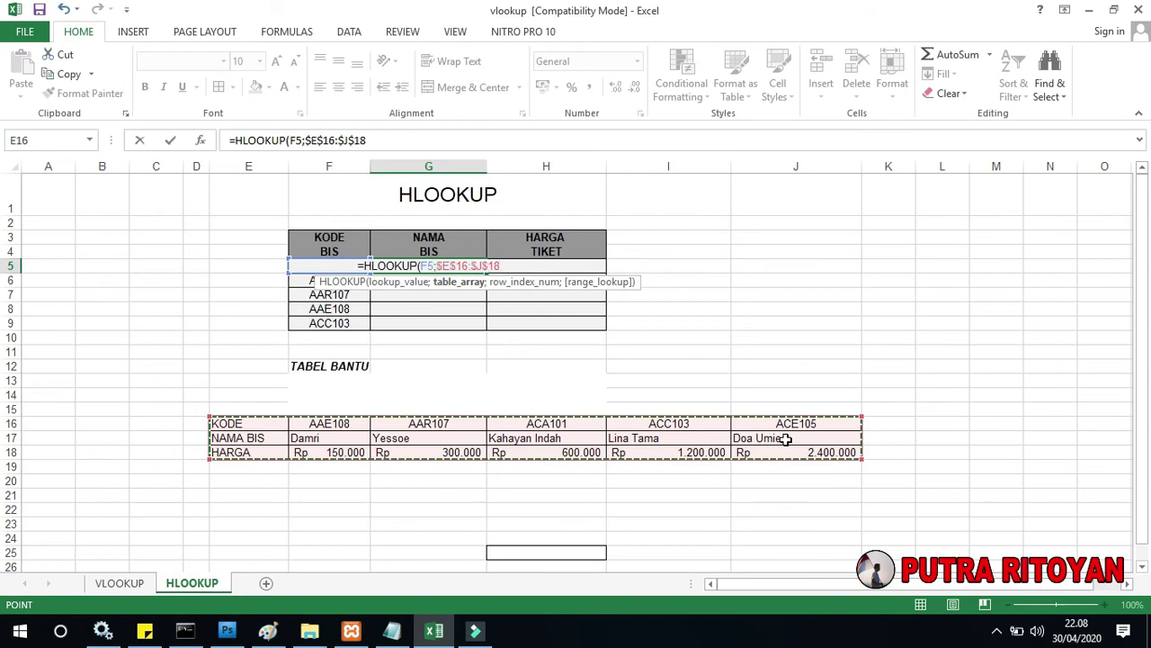
{"action": "type", "text": ";"}
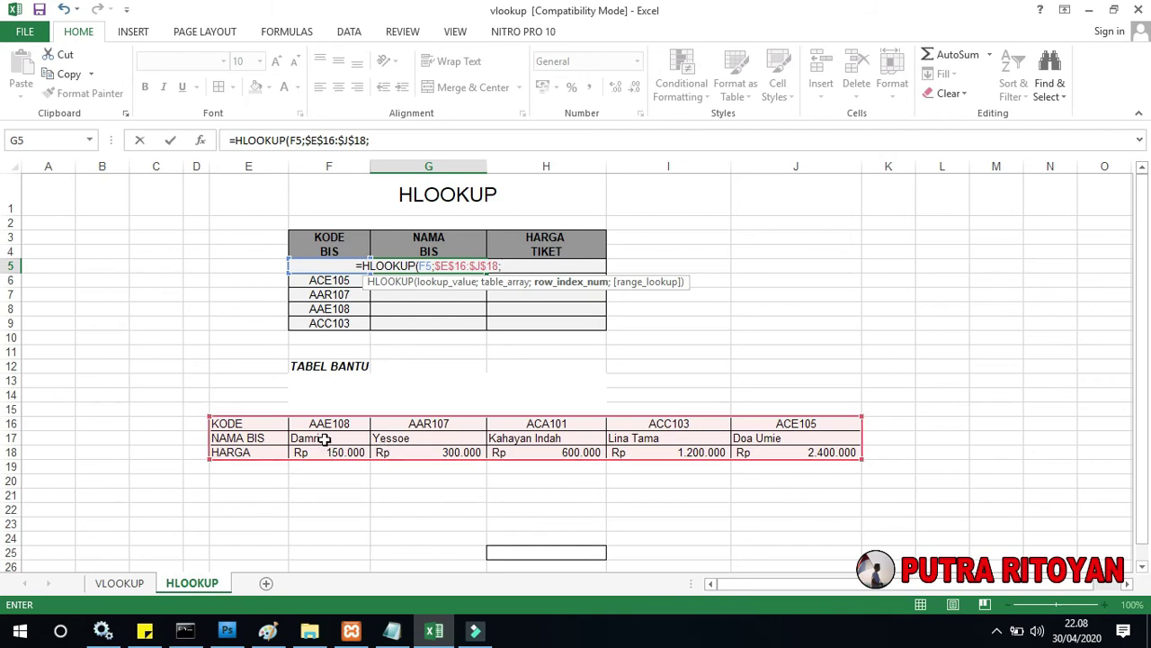
{"action": "type", "text": "2"}
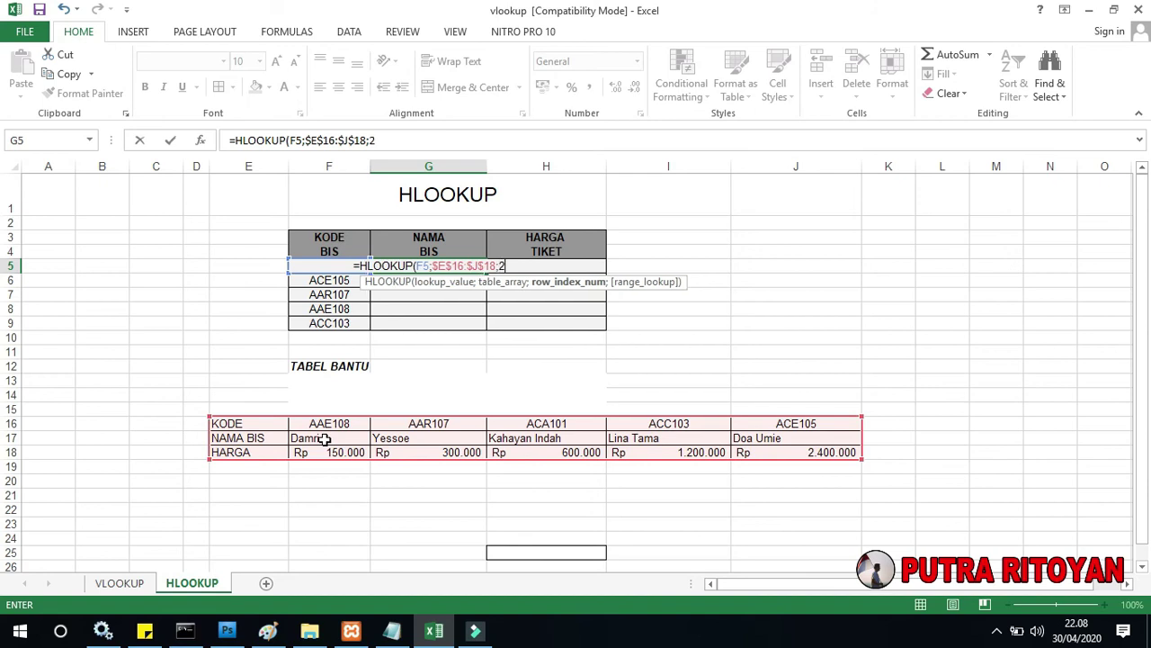
Add FALSE for an exact match to the G5 formula and copy it down through G9.
{"action": "type", "text": ";"}
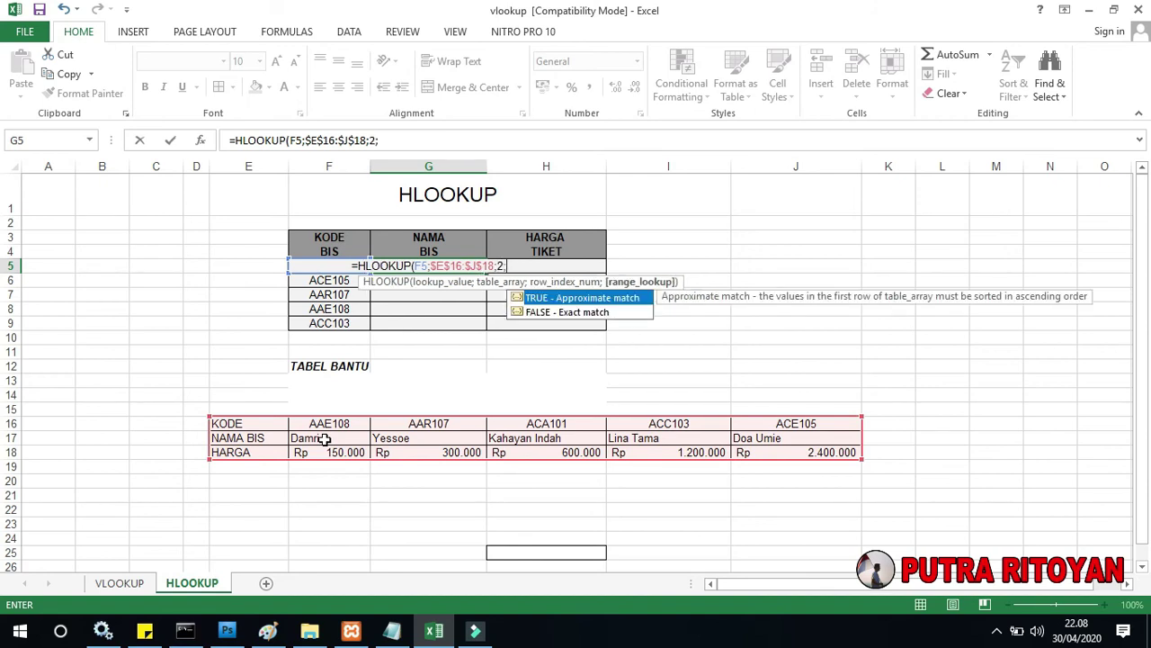
{"action": "double_click", "coordinate": [554, 312]}
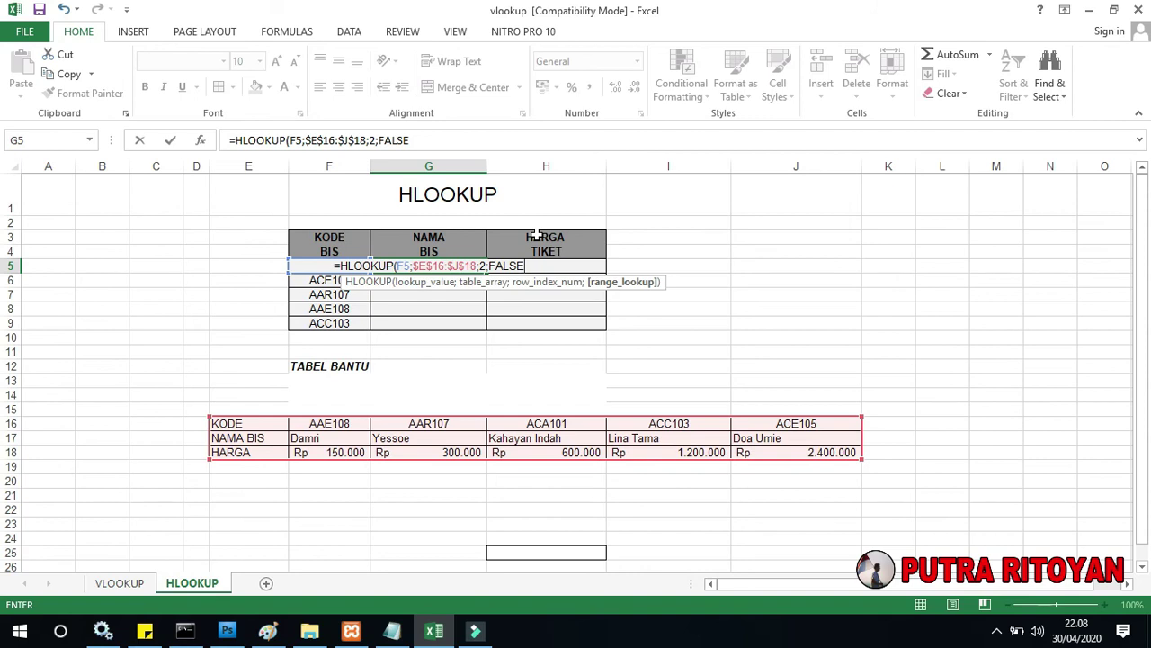
{"action": "type", "text": ")"}
{"action": "key", "text": "Return"}
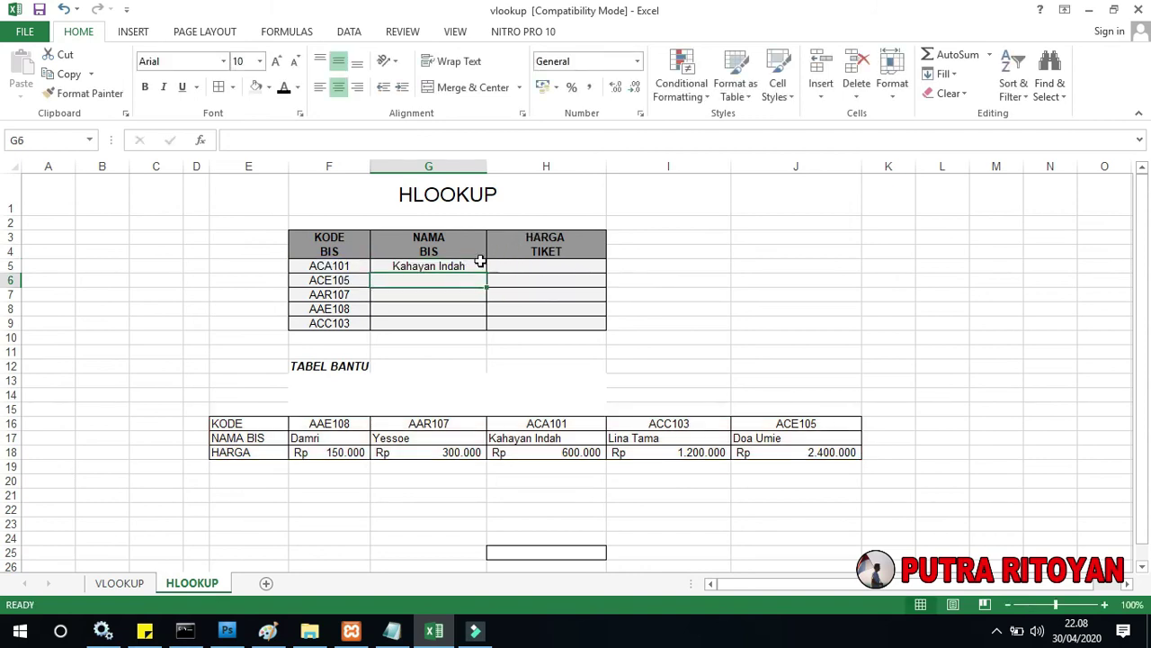
{"action": "left_click", "coordinate": [480, 263]}
{"action": "left_click_drag", "start_coordinate": [485, 298], "coordinate": [482, 327]}
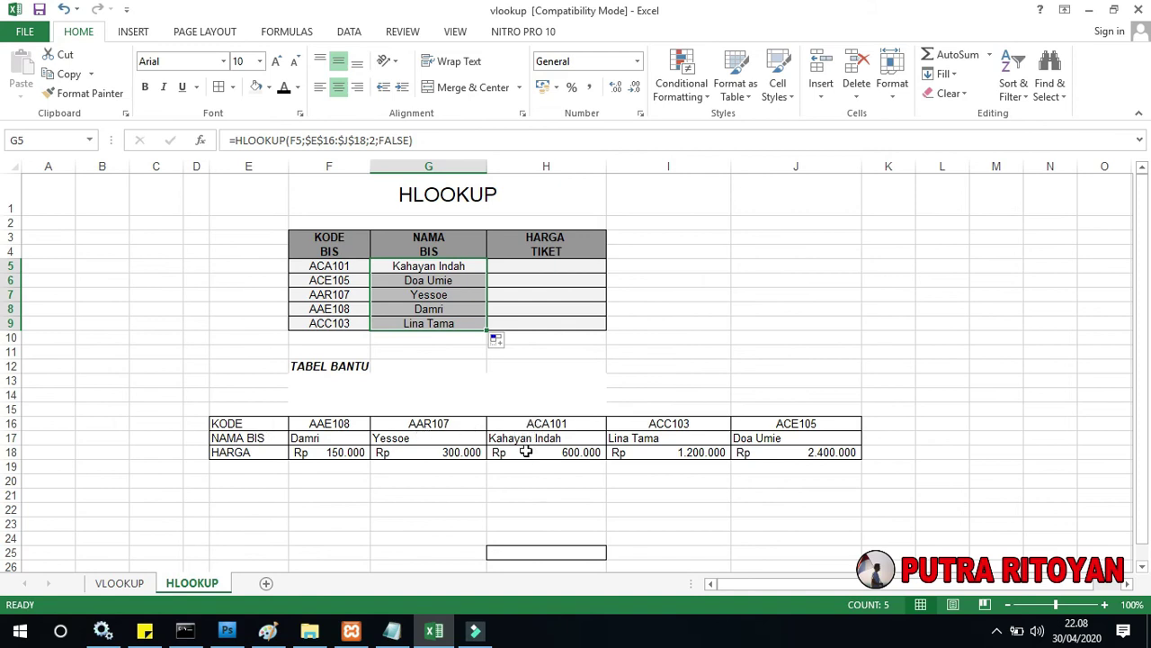
In H5 under HARGA TIKET, build an HLOOKUP formula with lookup value F5, absolute table array $E$16:$J$18 and row index 3.
{"action": "left_click", "coordinate": [518, 268]}
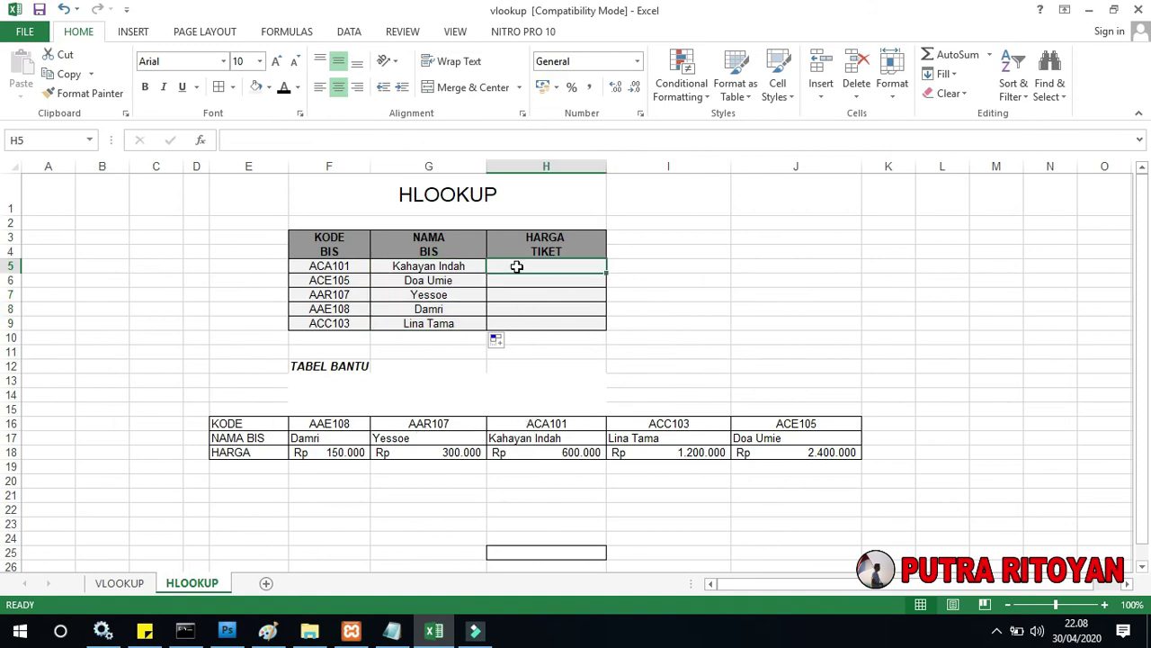
{"action": "type", "text": "=HLO"}
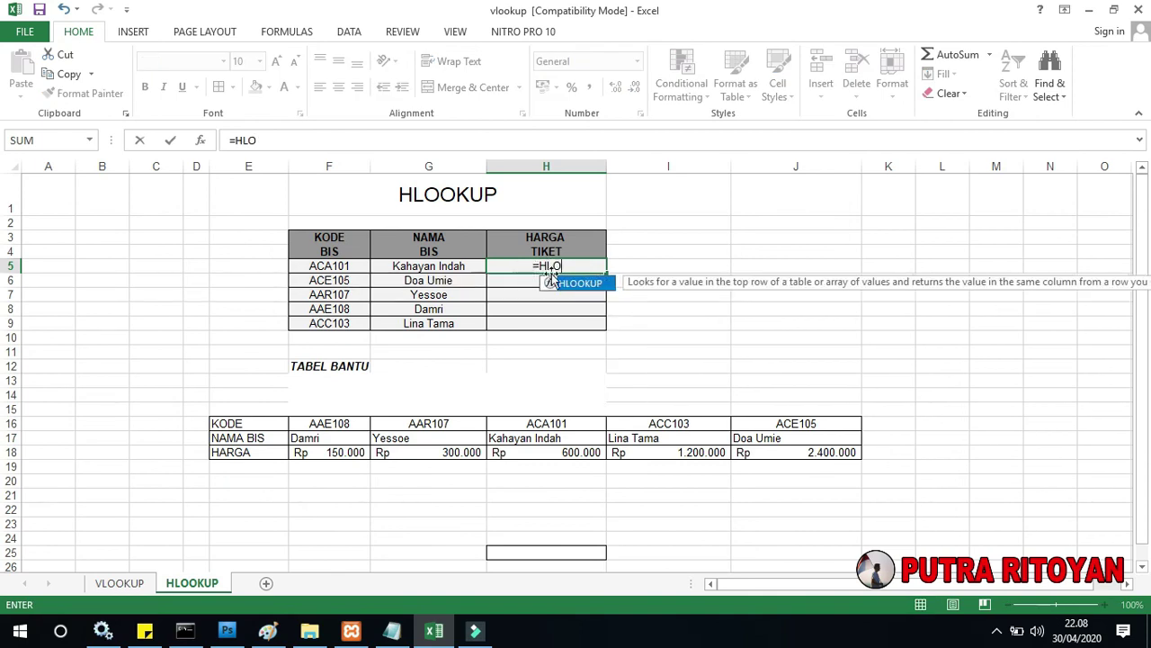
{"action": "double_click", "coordinate": [581, 284]}
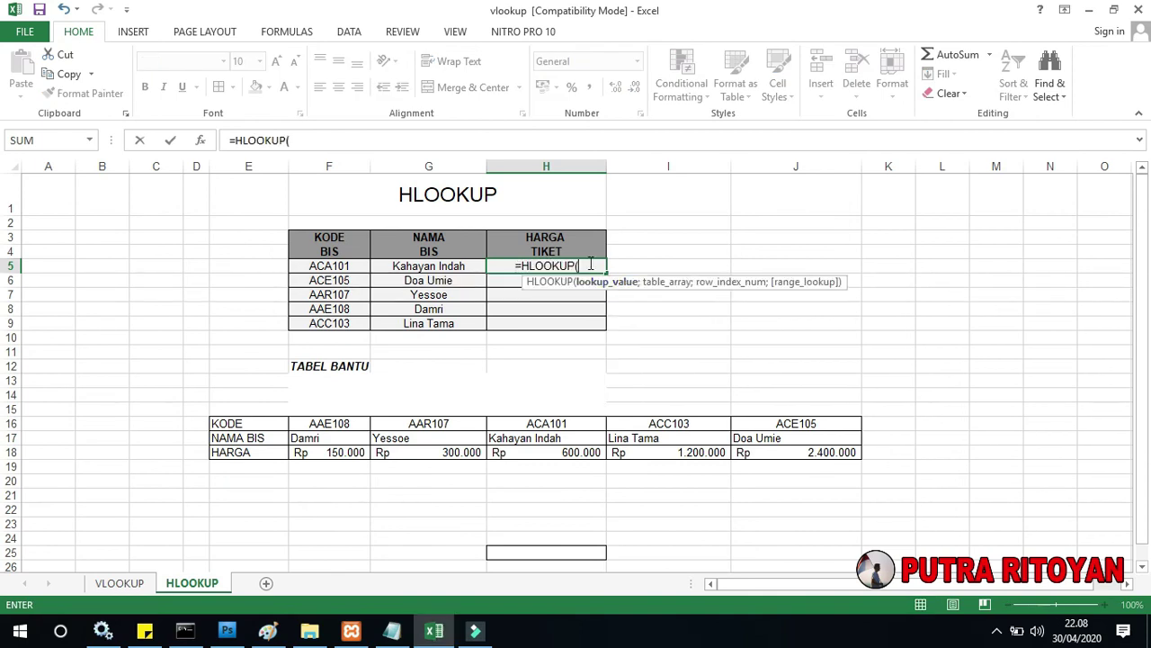
{"action": "left_click", "coordinate": [329, 266]}
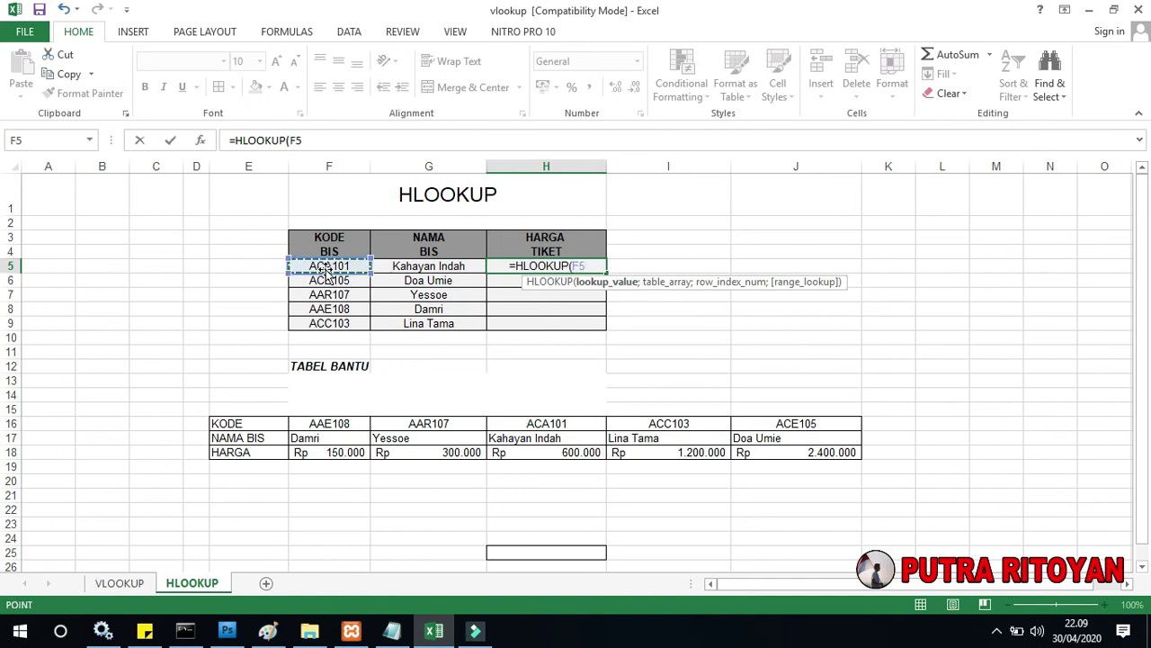
{"action": "type", "text": ";"}
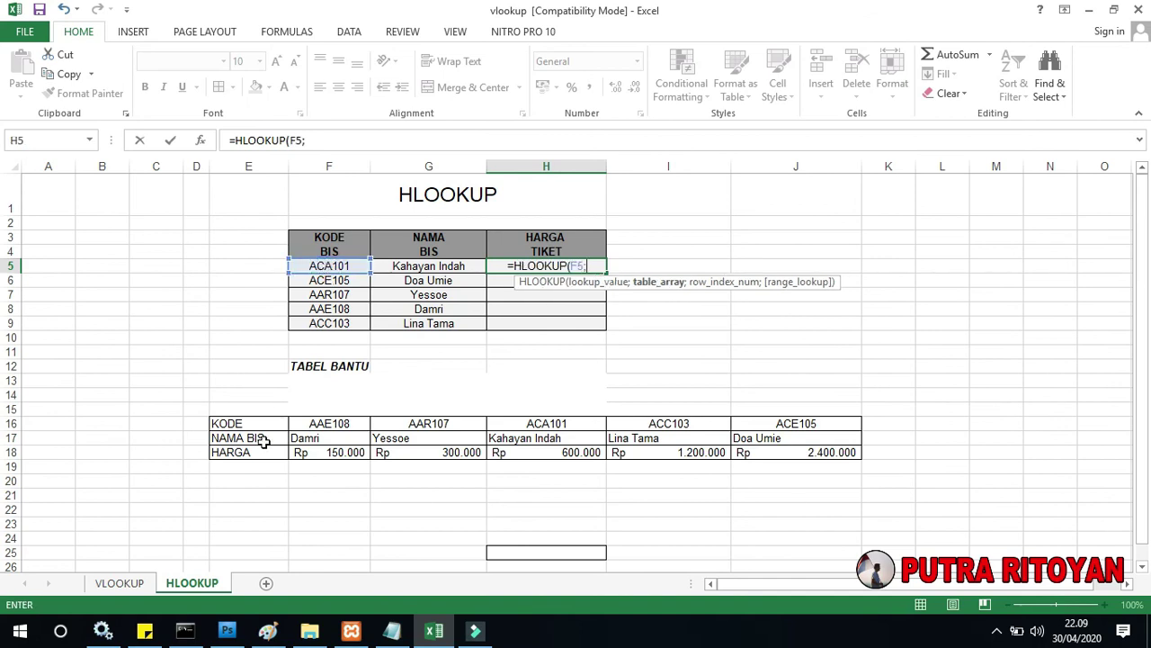
{"action": "left_click_drag", "start_coordinate": [237, 426], "coordinate": [779, 450]}
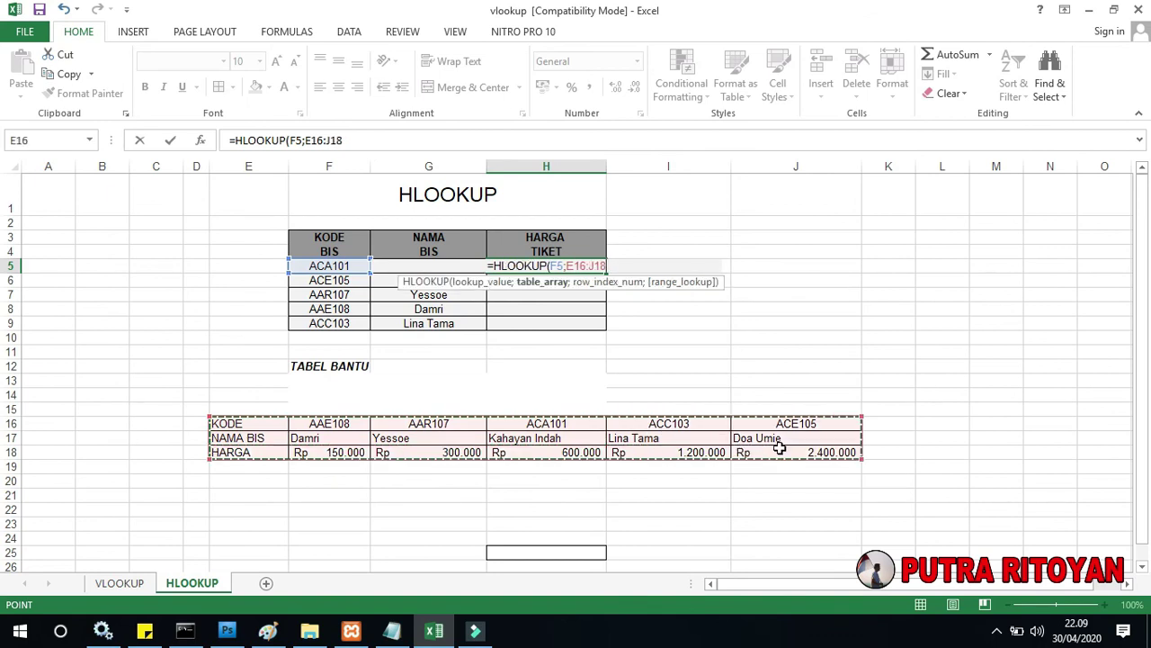
{"action": "key", "text": "F4"}
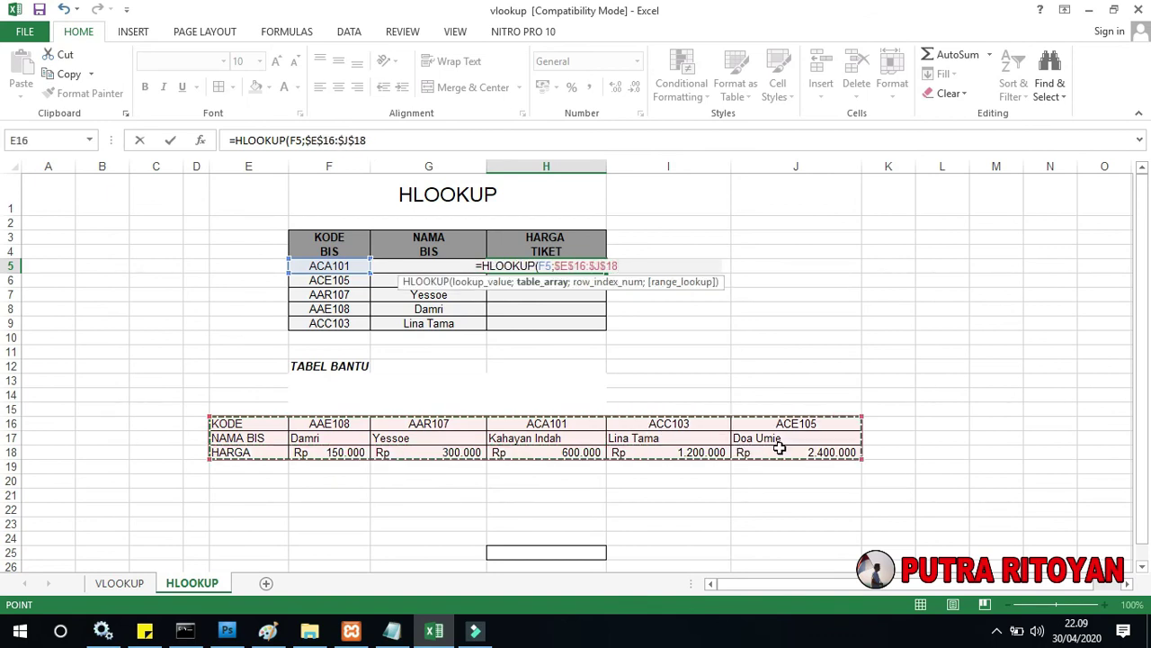
{"action": "type", "text": ";"}
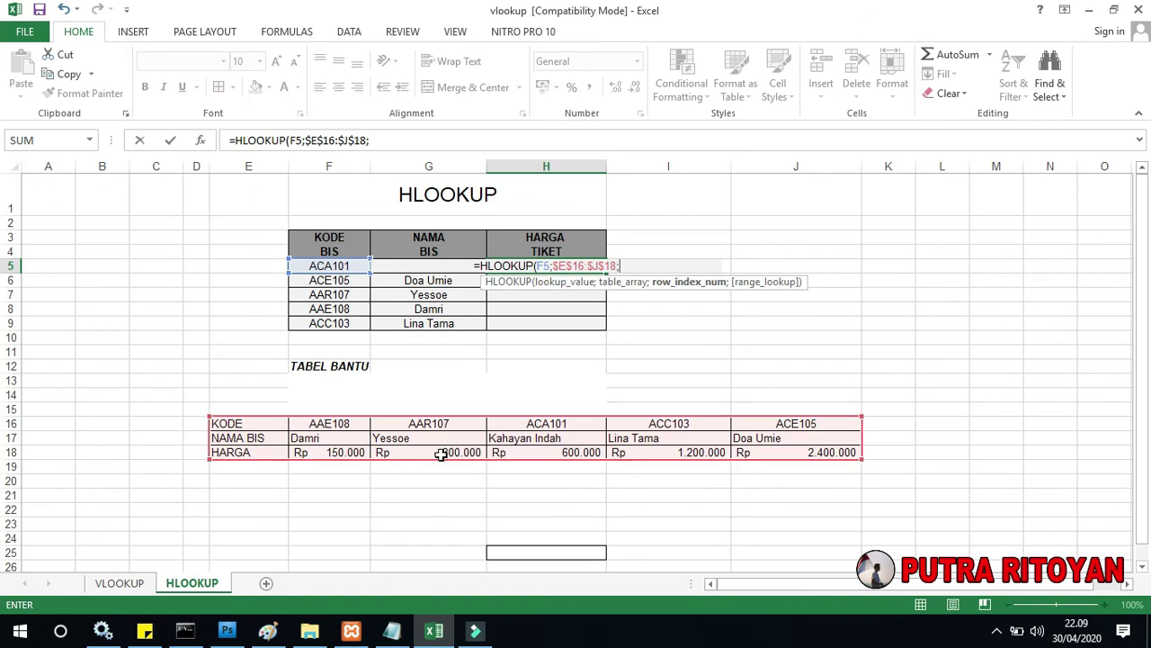
{"action": "type", "text": "3"}
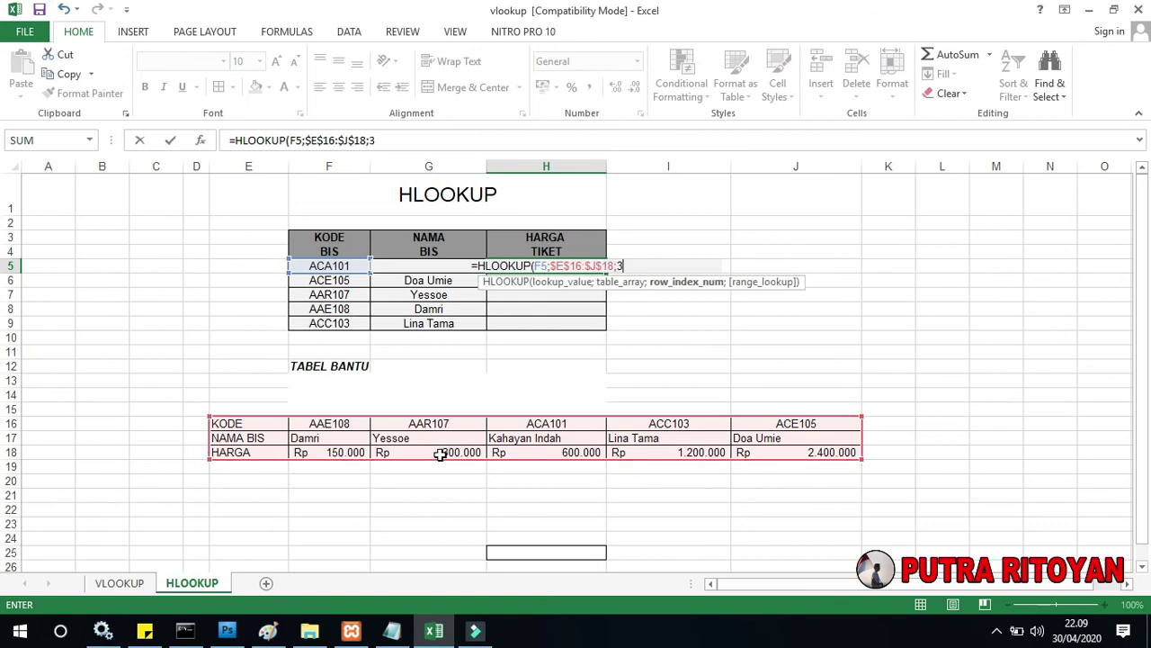
Complete the H5 formula with FALSE for an exact match and copy it down through H9.
{"action": "type", "text": ";"}
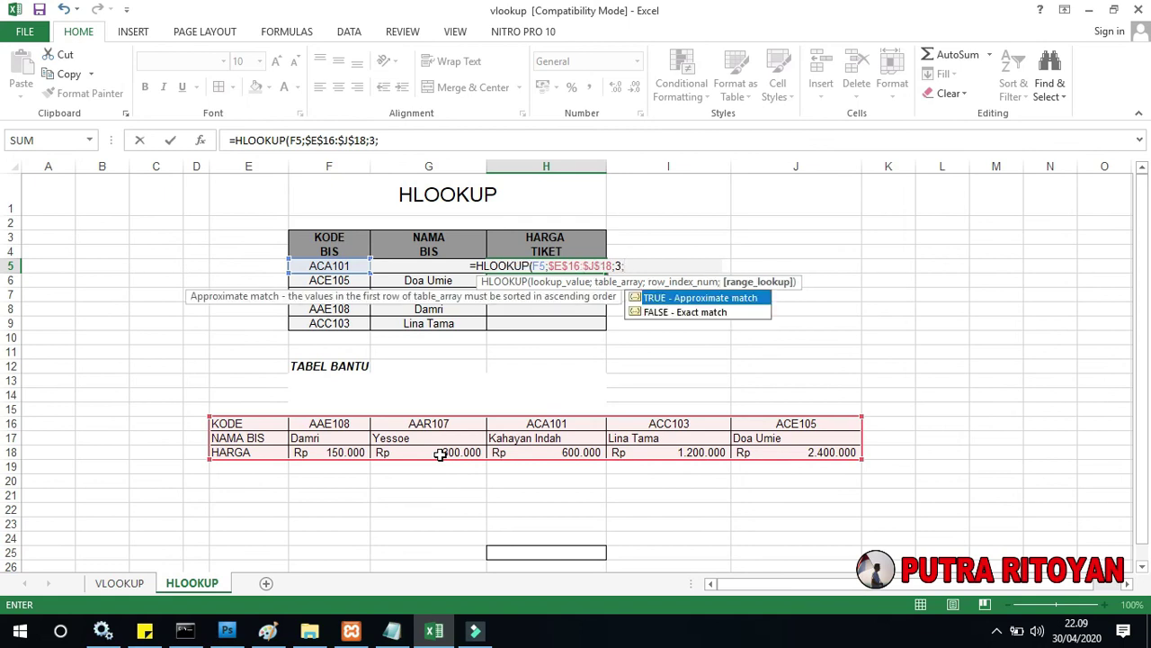
{"action": "double_click", "coordinate": [672, 312]}
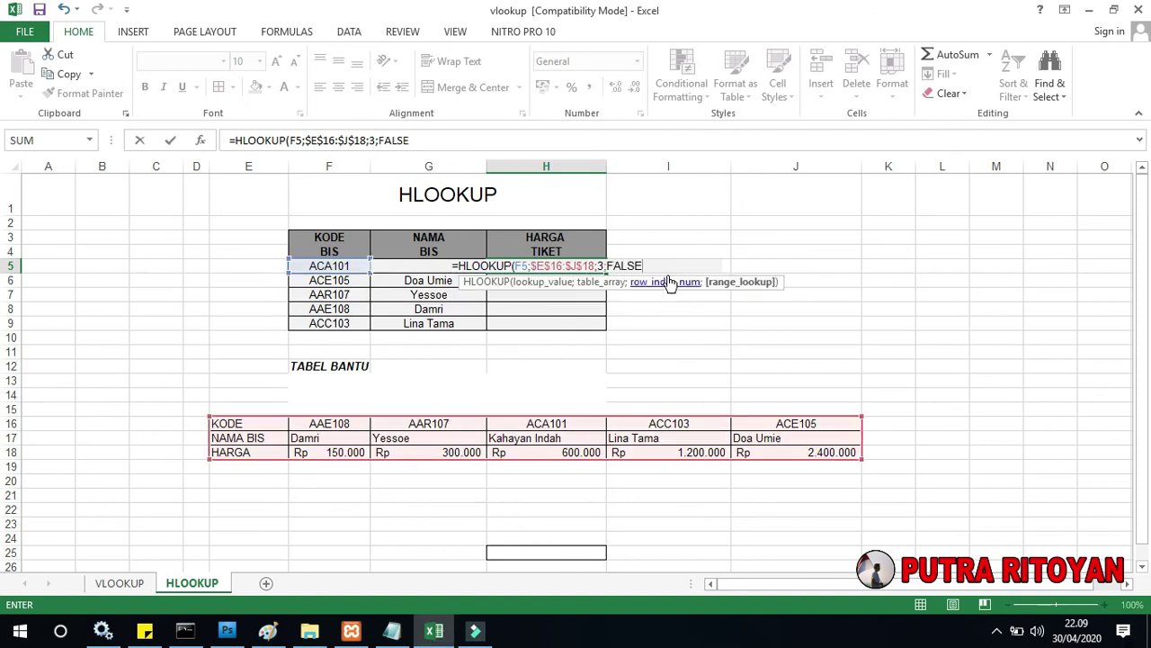
{"action": "type", "text": ")"}
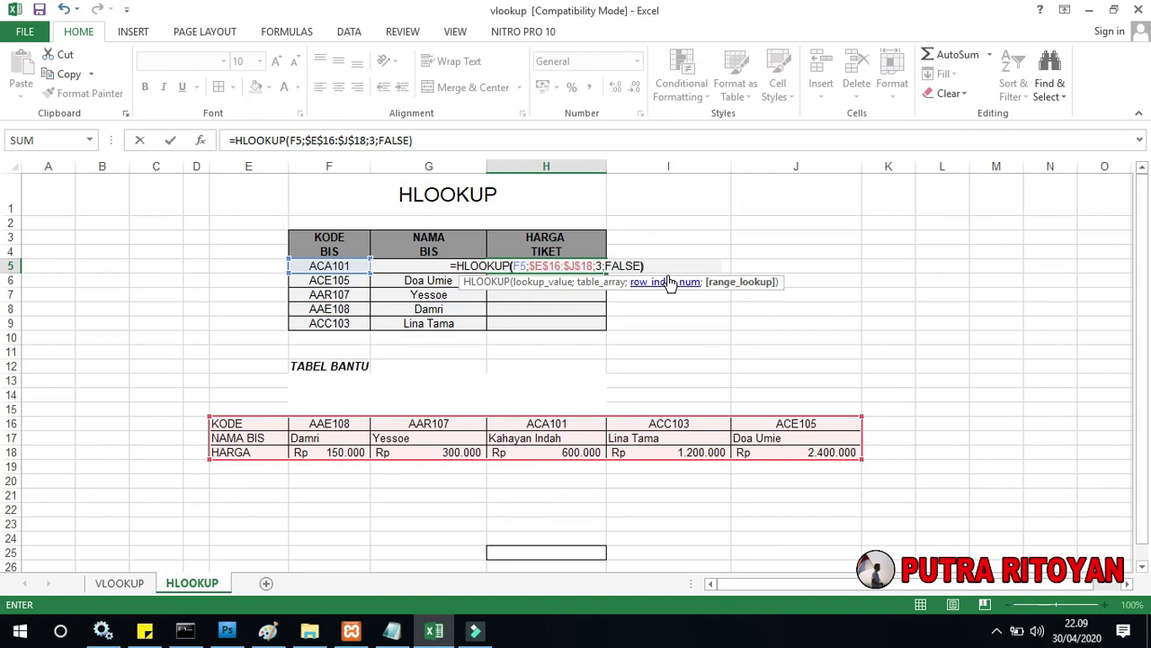
{"action": "key", "text": "Return"}
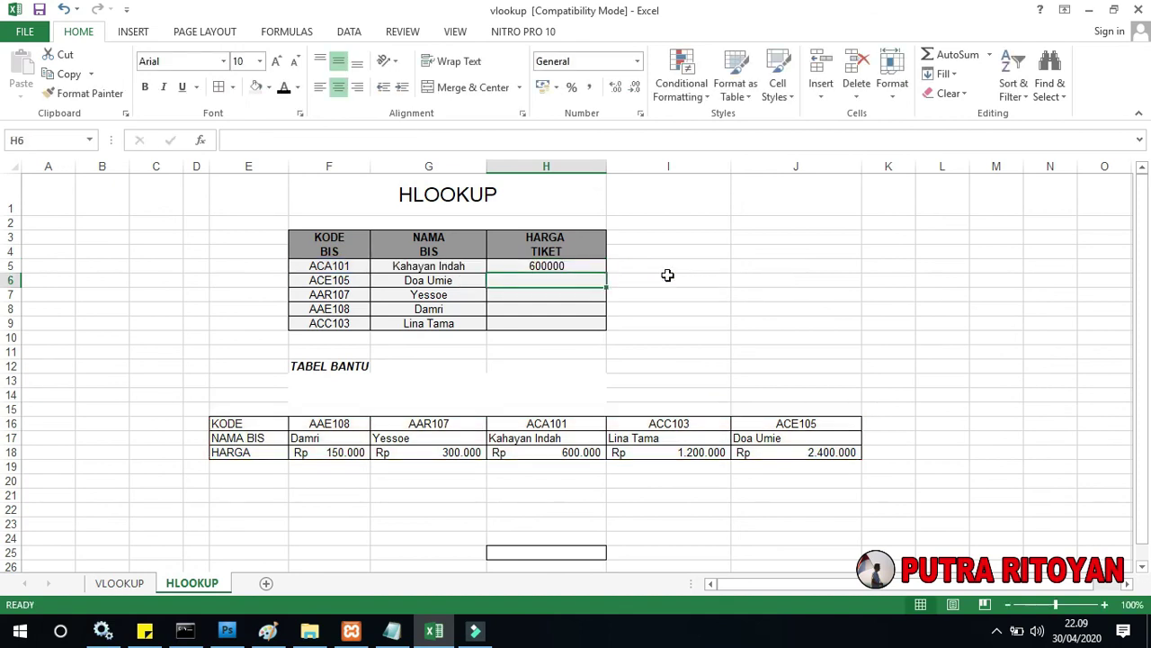
{"action": "left_click", "coordinate": [518, 265]}
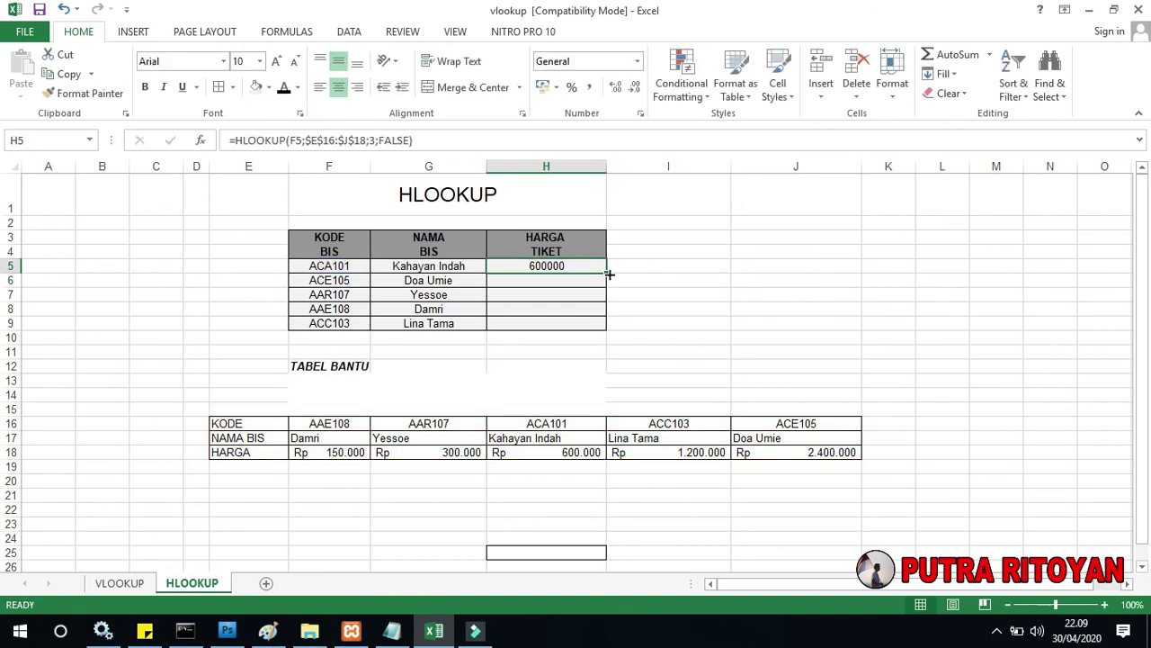
{"action": "left_click_drag", "start_coordinate": [606, 273], "coordinate": [606, 330]}
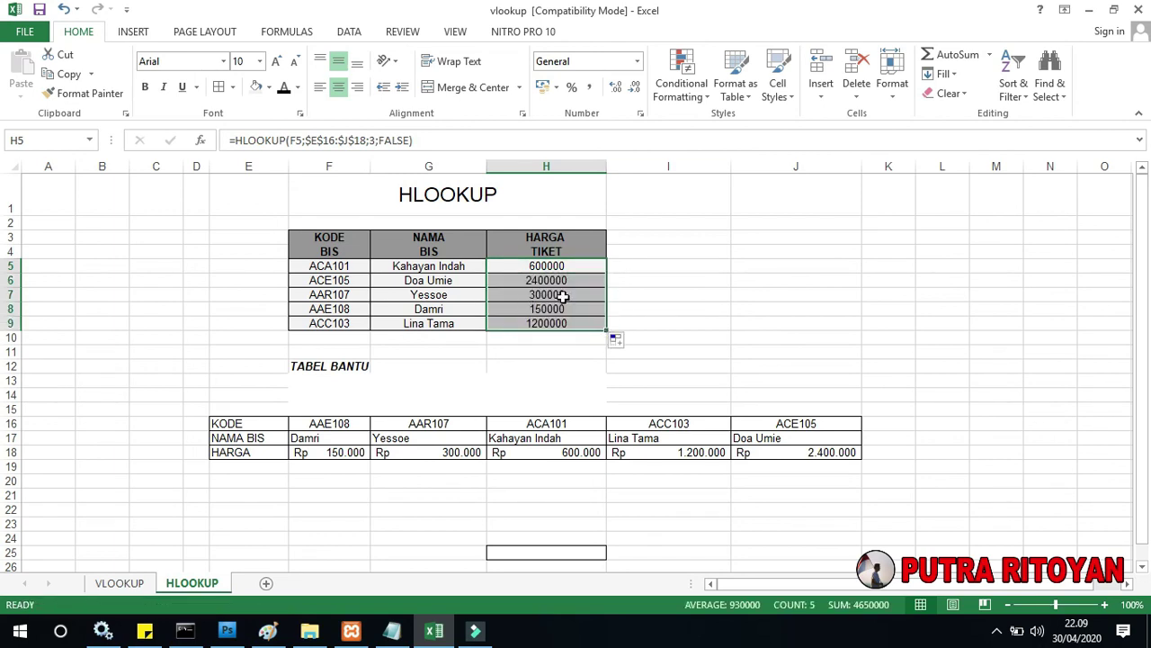
Format the ticket prices in H5:H9 as Rp Indonesian accounting values without decimal places.
{"action": "left_click", "coordinate": [651, 279]}
{"action": "left_click_drag", "start_coordinate": [547, 264], "coordinate": [547, 323]}
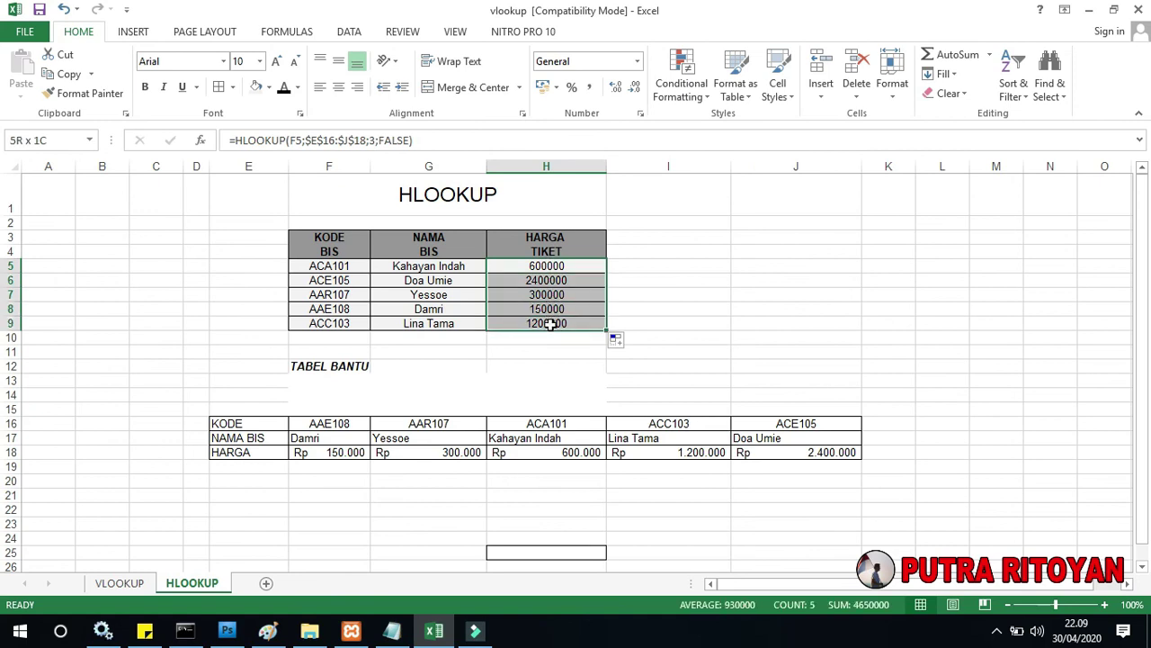
{"action": "left_click", "coordinate": [557, 87]}
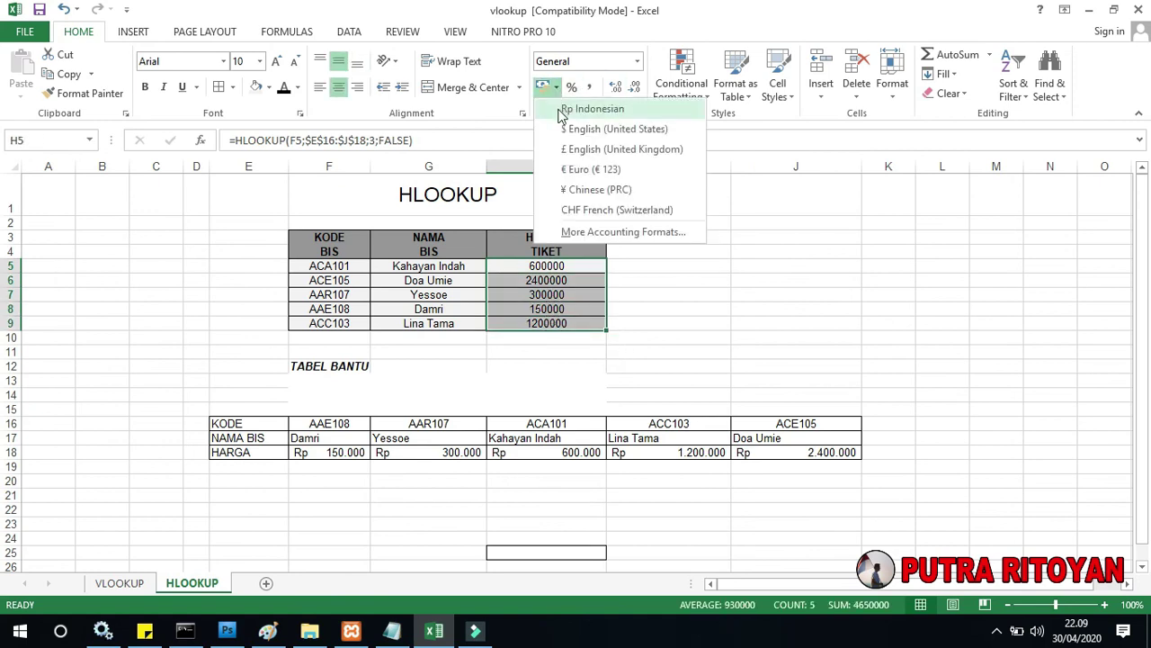
{"action": "left_click", "coordinate": [565, 108]}
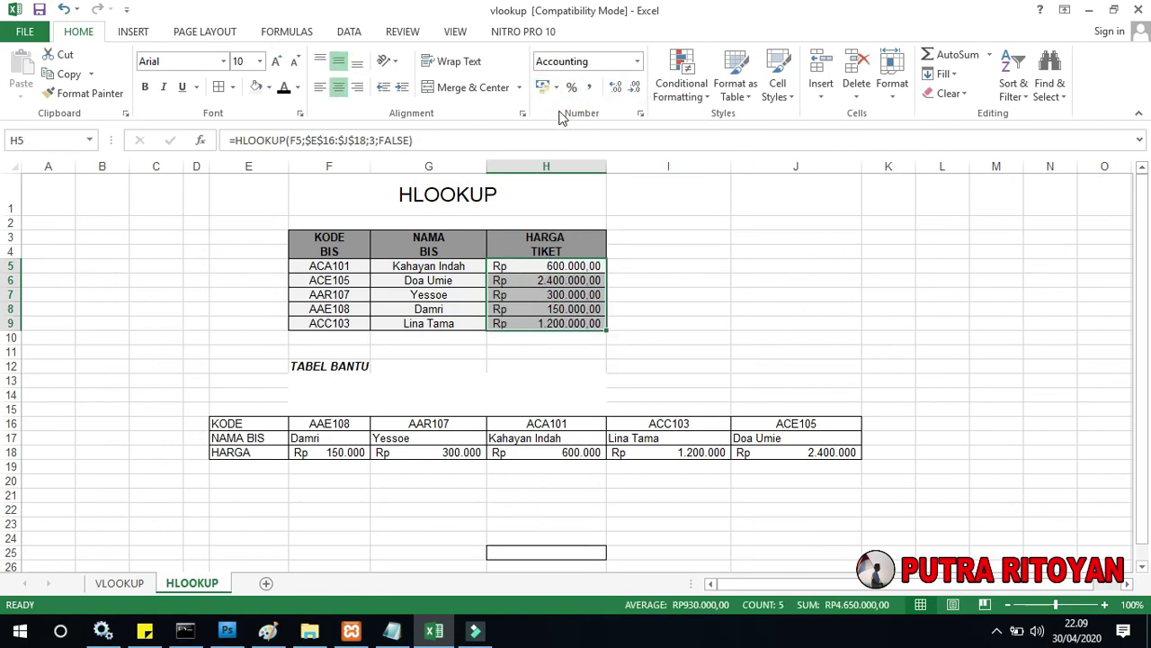
{"action": "left_click", "coordinate": [634, 90]}
{"action": "left_click", "coordinate": [634, 90]}
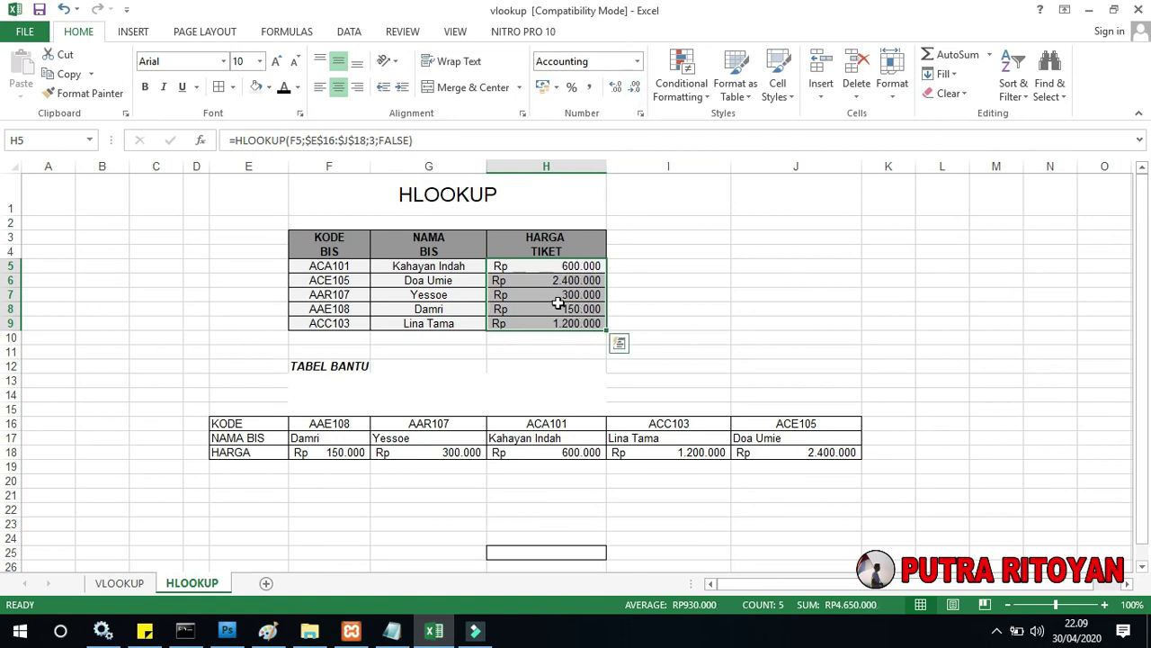
{"action": "left_click", "coordinate": [120, 582]}
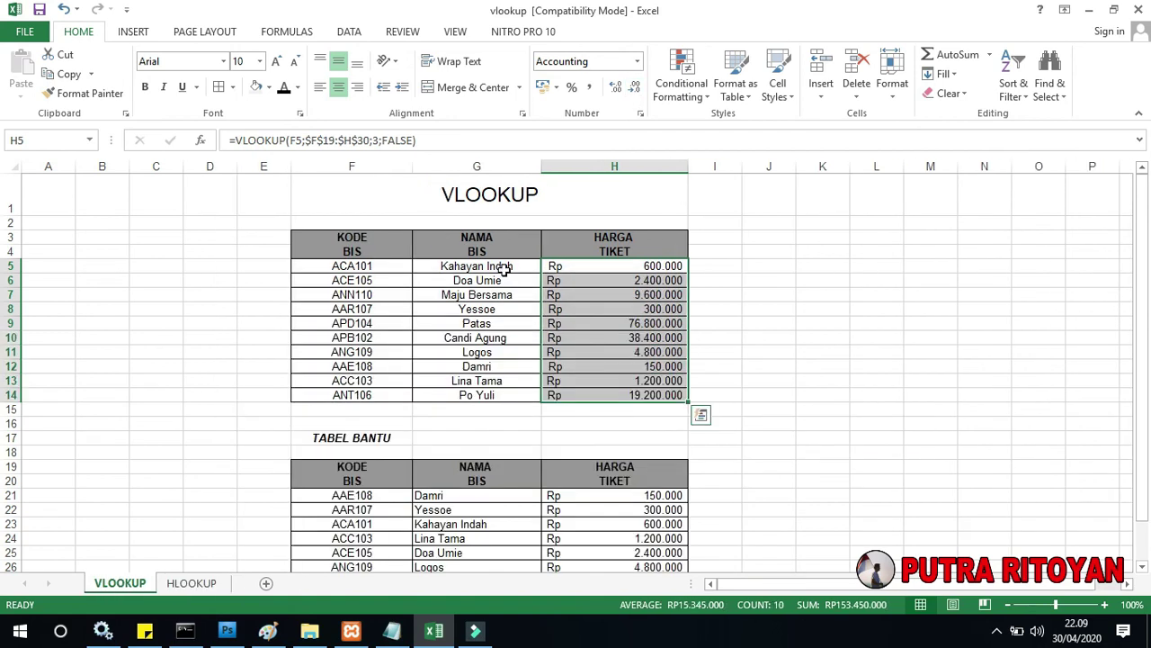
{"action": "scroll", "coordinate": [469, 260], "scroll_direction": "down", "scroll_amount": 1}
{"action": "left_click", "coordinate": [191, 583]}
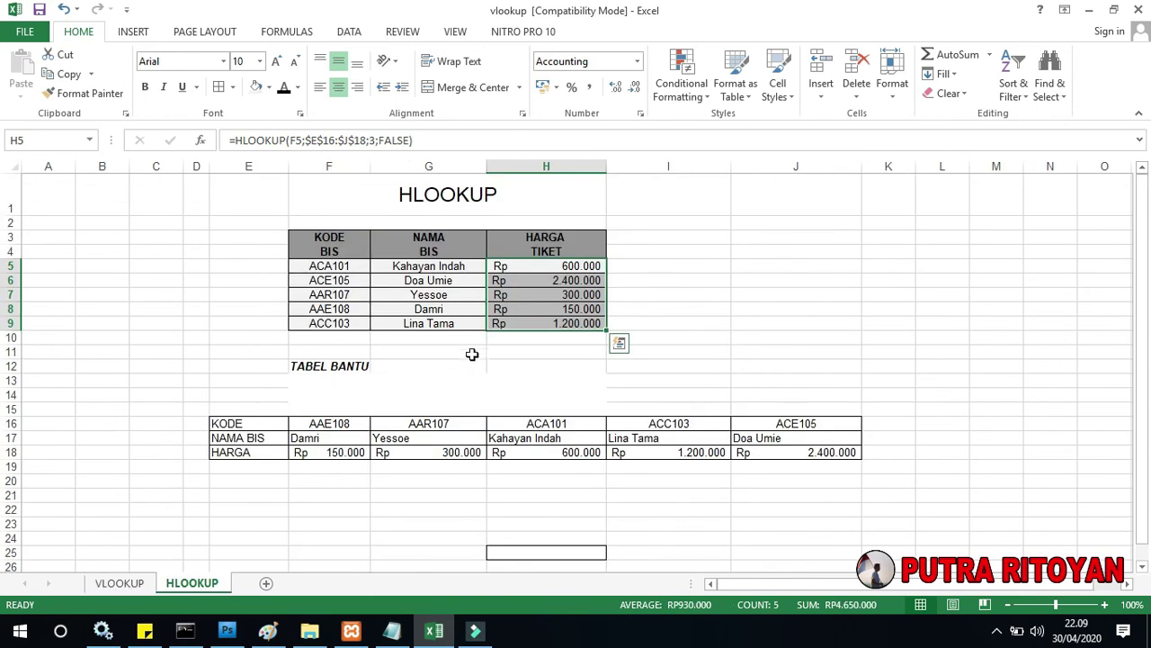